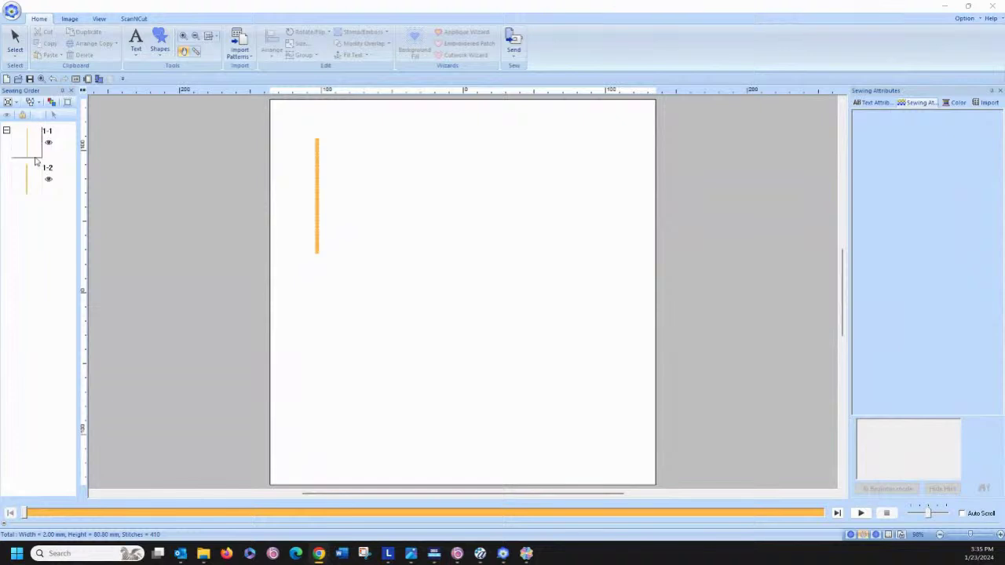
- Run and stop the stitch simulation of the orange line
left_click(291, 332)
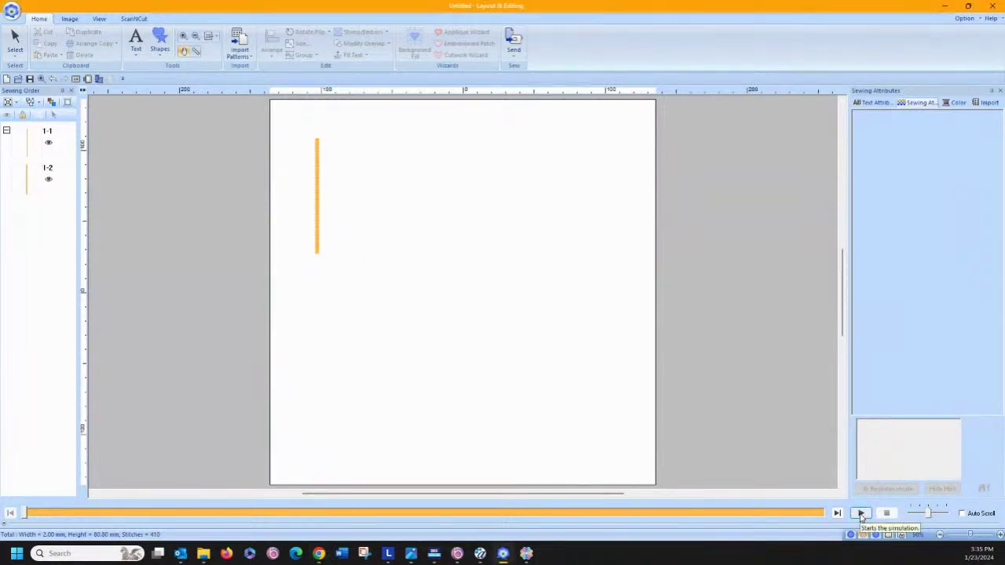
left_click(860, 513)
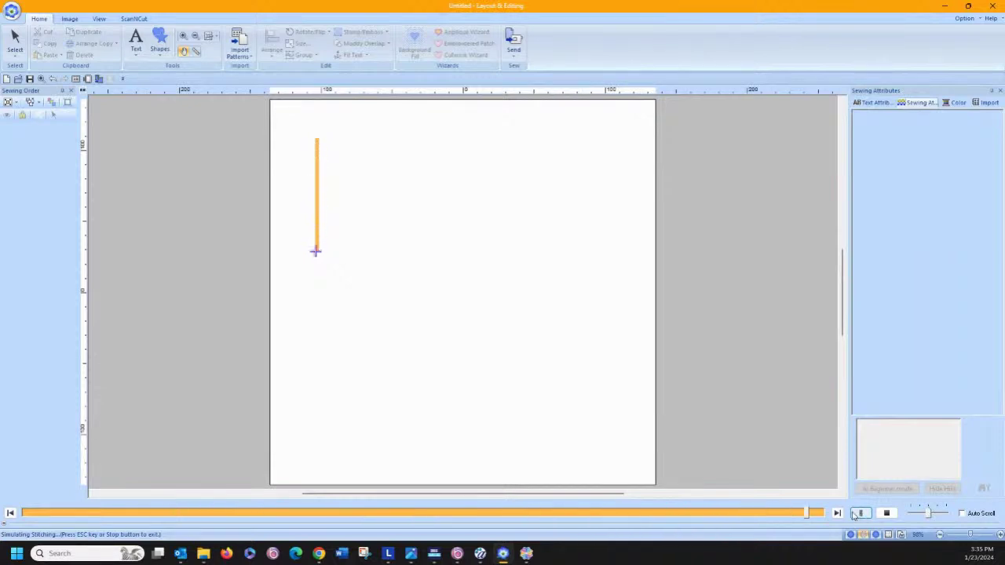
left_click(887, 513)
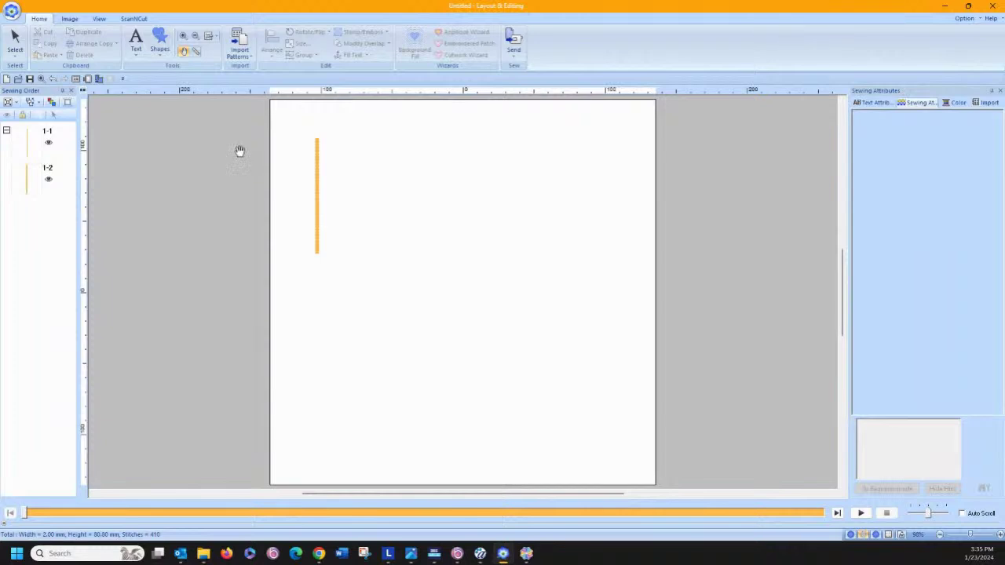
- Delete the orange line so the hoop page and sewing order are empty
left_click(6, 132)
left_click_drag(285, 133, 361, 282)
key("Delete")
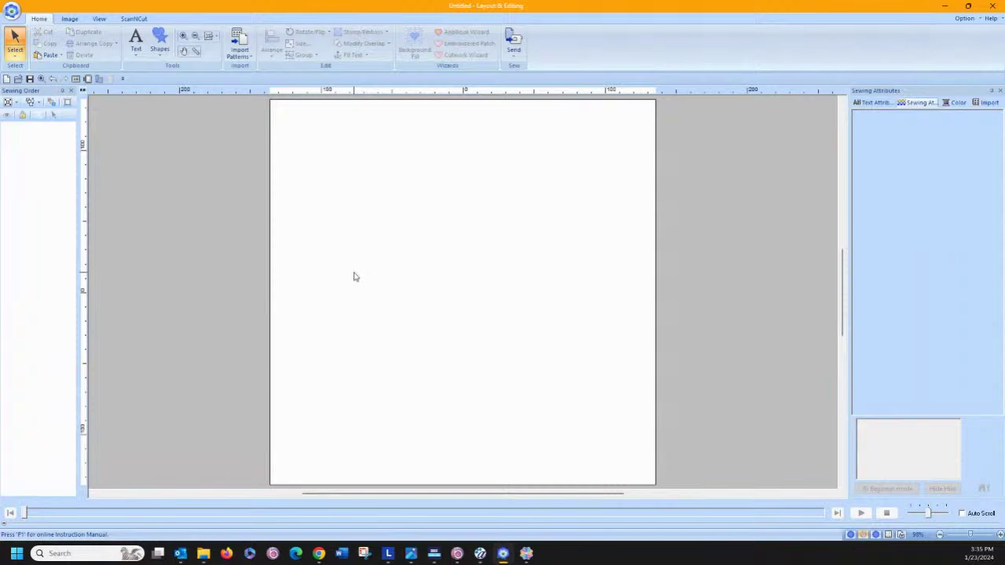
- Draw a straight vertical Outline line, 114.30 mm tall with 63 running stitches, on the page's left
left_click(160, 55)
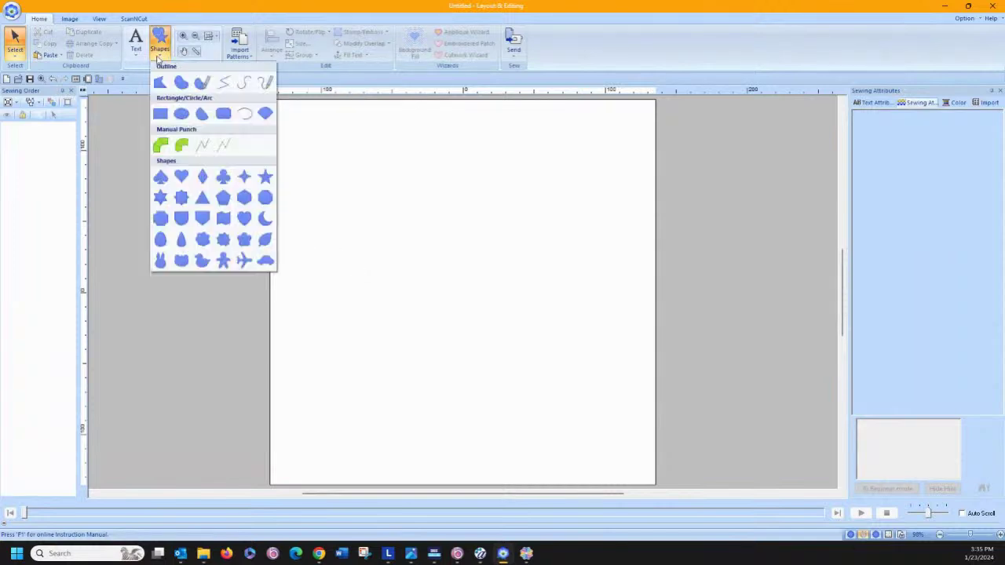
left_click(225, 84)
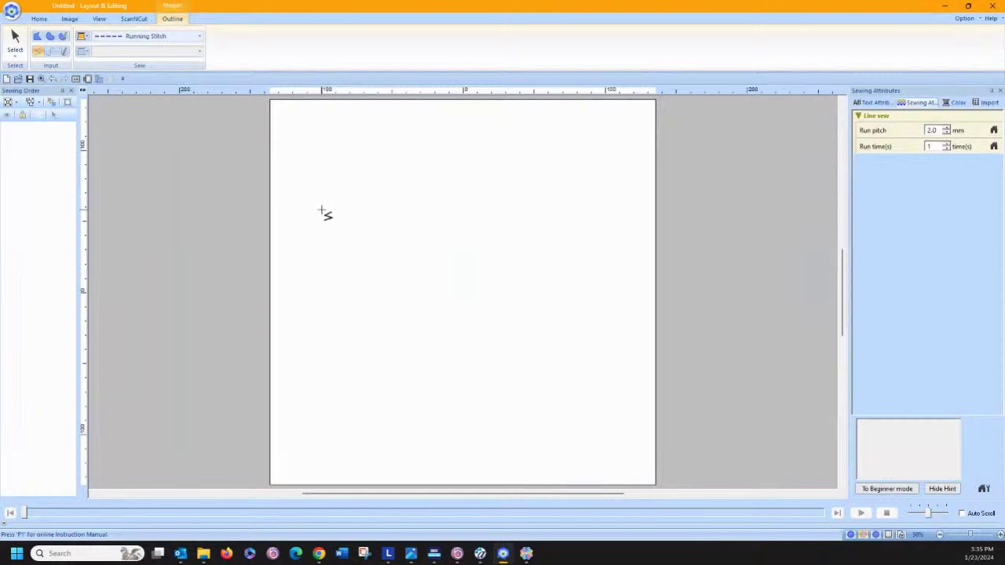
left_click(347, 171)
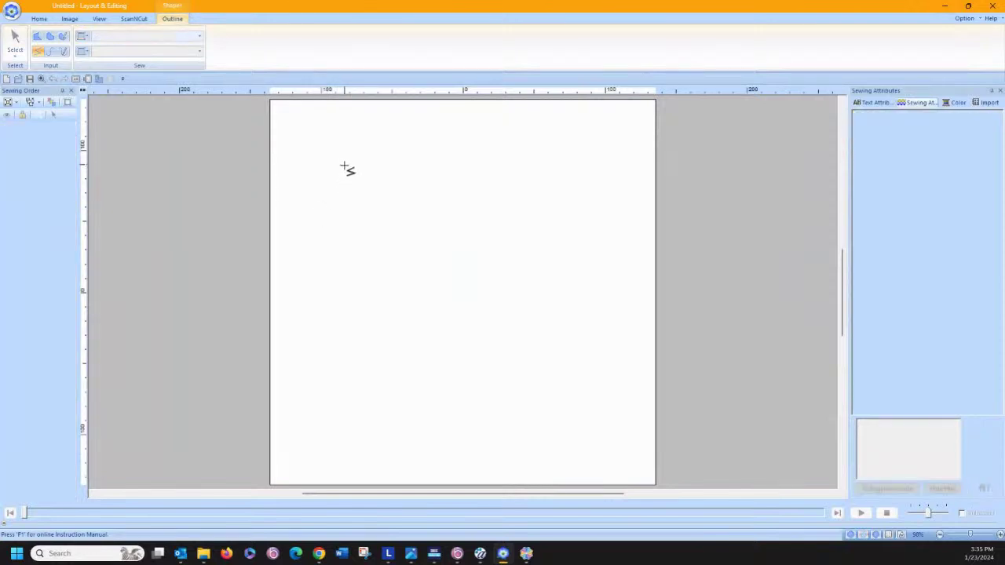
double_click(344, 324)
left_click(16, 47)
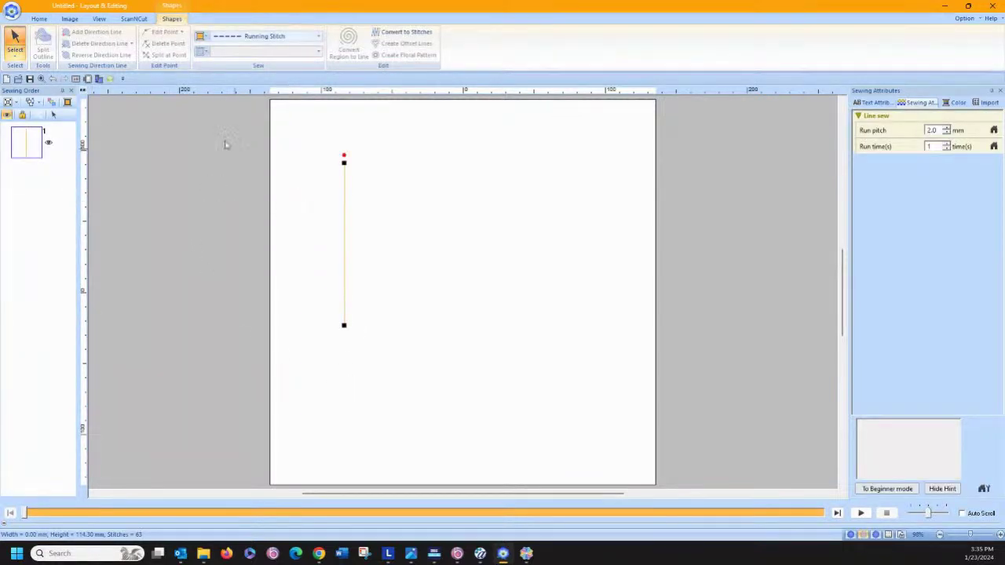
- Try Zigzag, then set the line back to Running Stitch in black thread
left_click(236, 37)
left_click(236, 61)
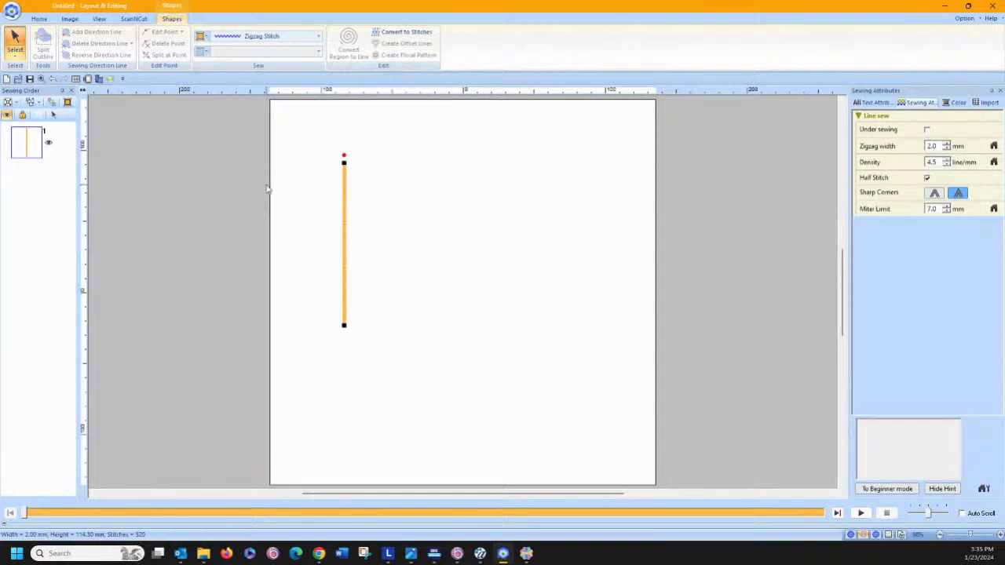
left_click(235, 36)
left_click(232, 73)
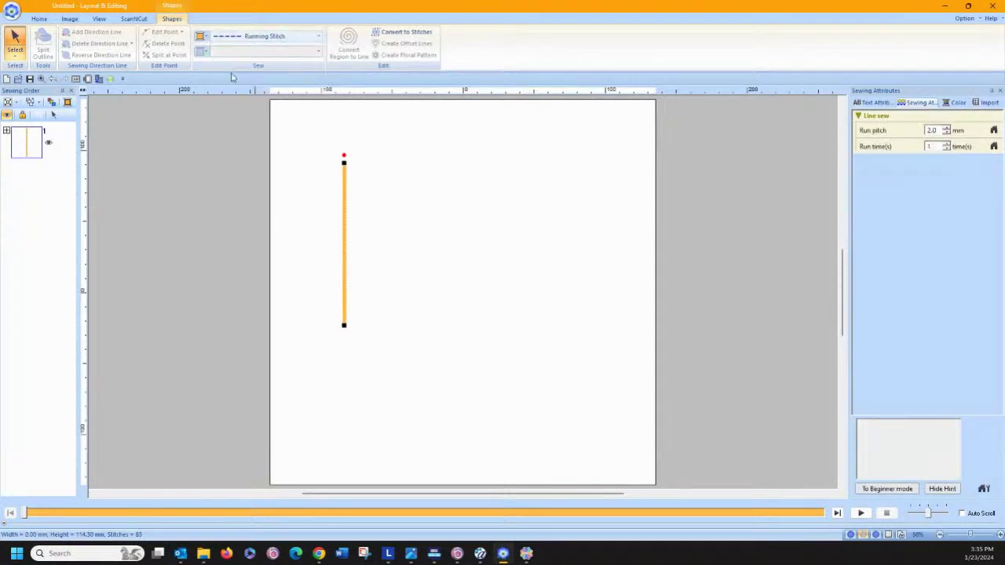
left_click(203, 37)
left_click(199, 60)
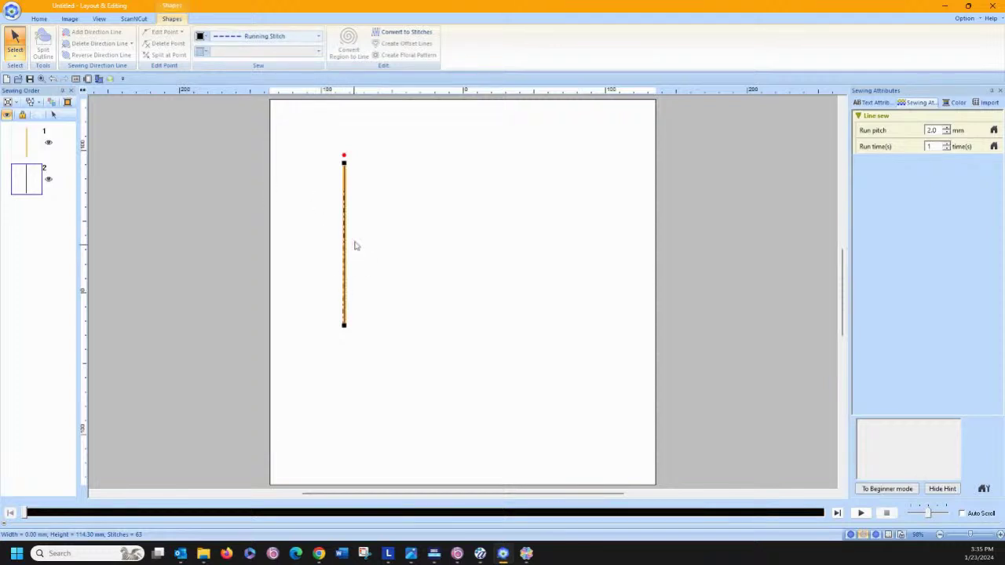
- Move the black line to the top of the sewing order and start the simulation
left_click(732, 454)
left_click_drag(30, 159, 29, 161)
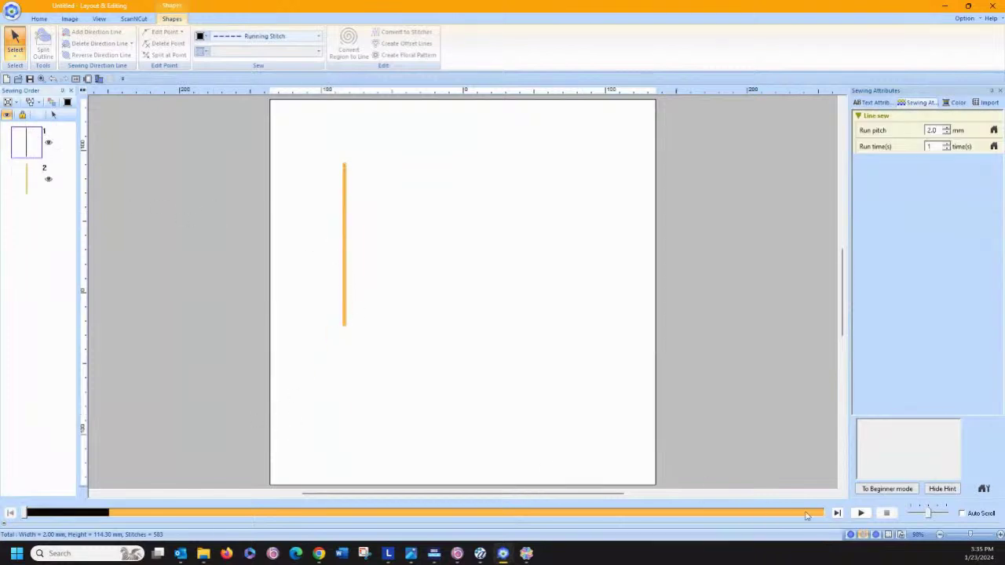
left_click(861, 513)
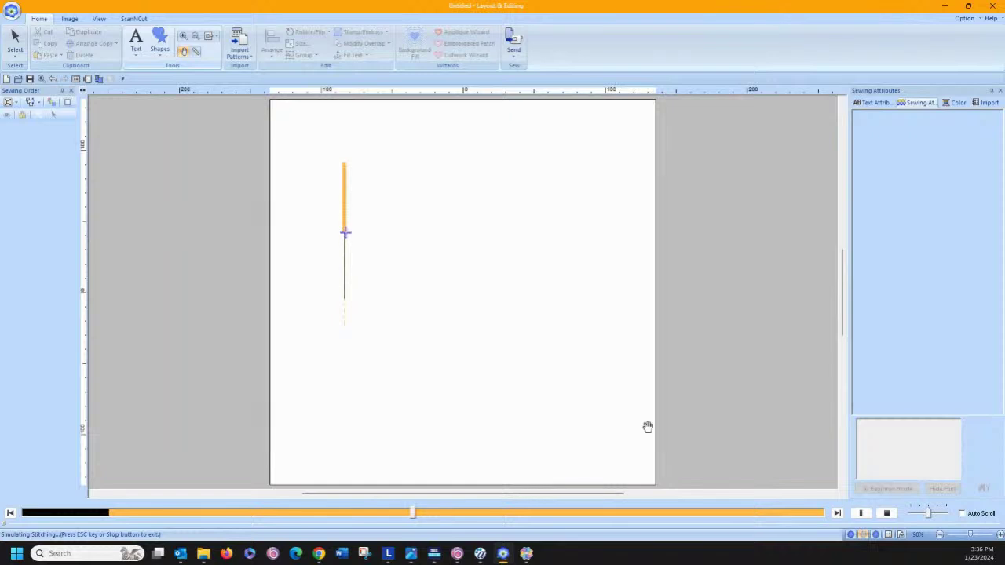
left_click(886, 513)
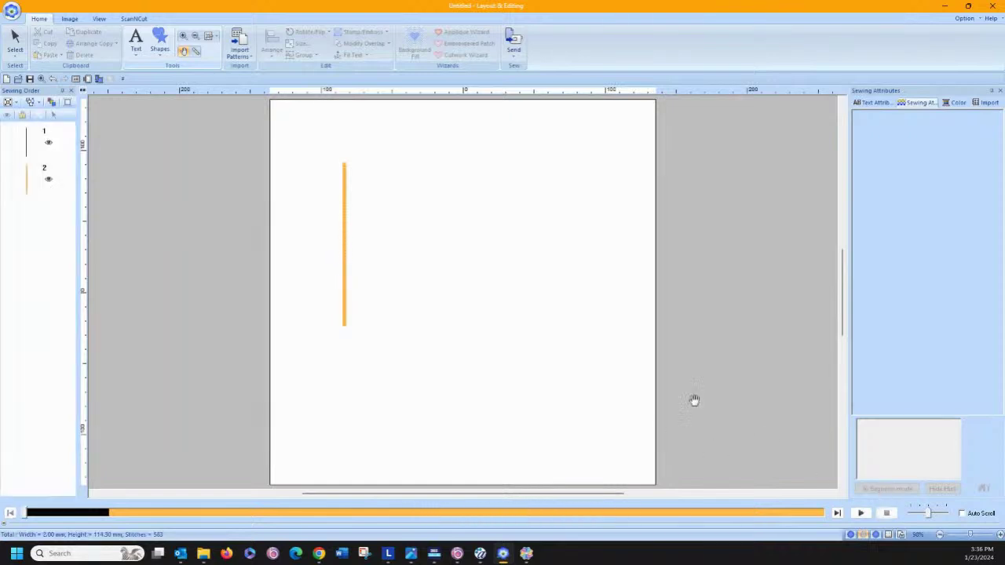
left_click(22, 143)
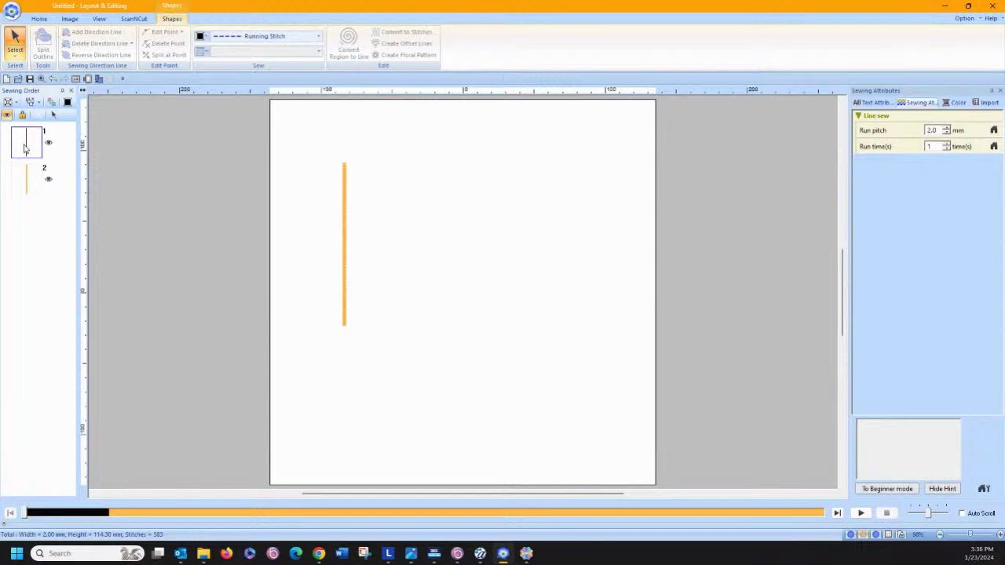
left_click(25, 149)
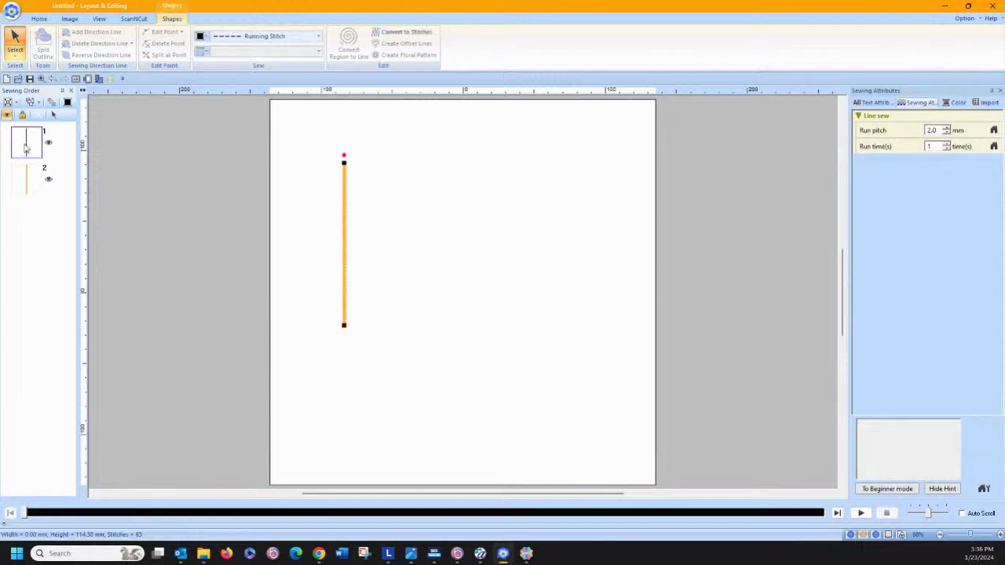
- Flip the line vertically and recolour it with the orange already used
left_click(33, 18)
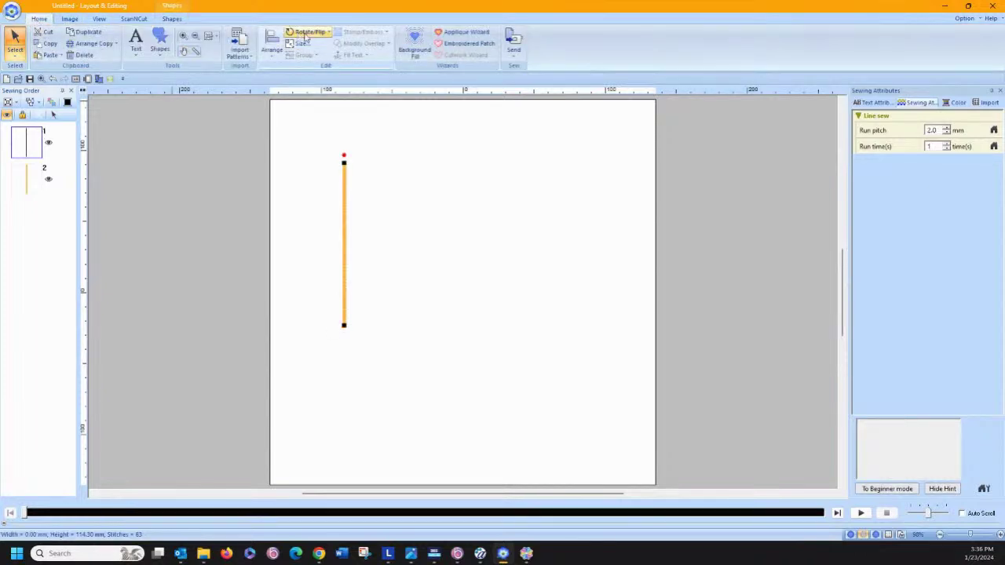
left_click(323, 36)
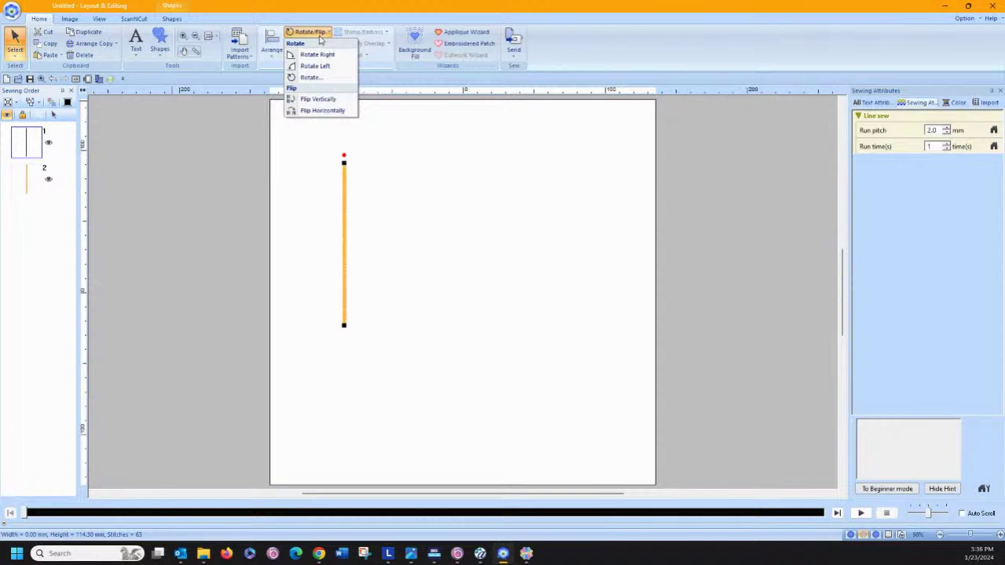
left_click(316, 99)
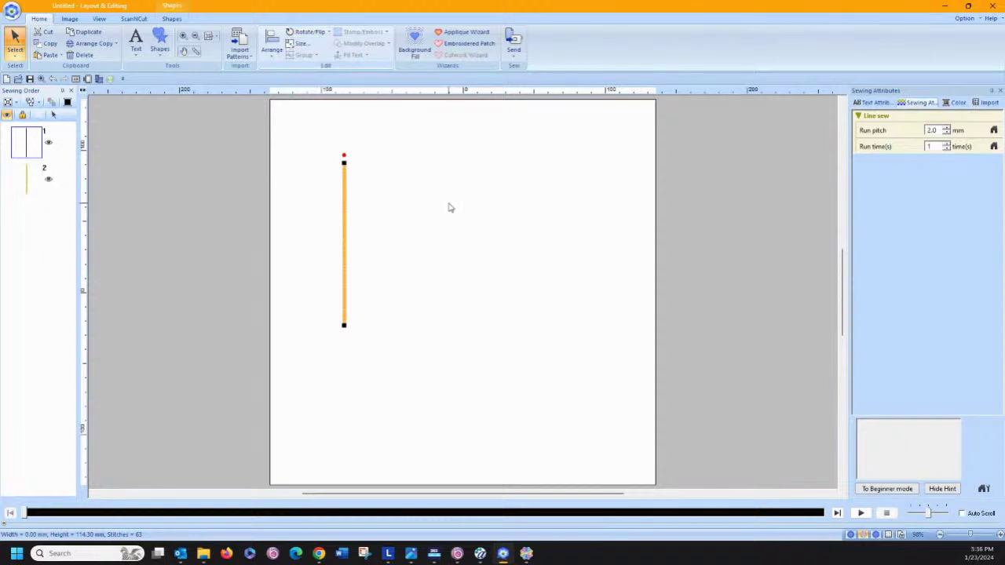
left_click(171, 19)
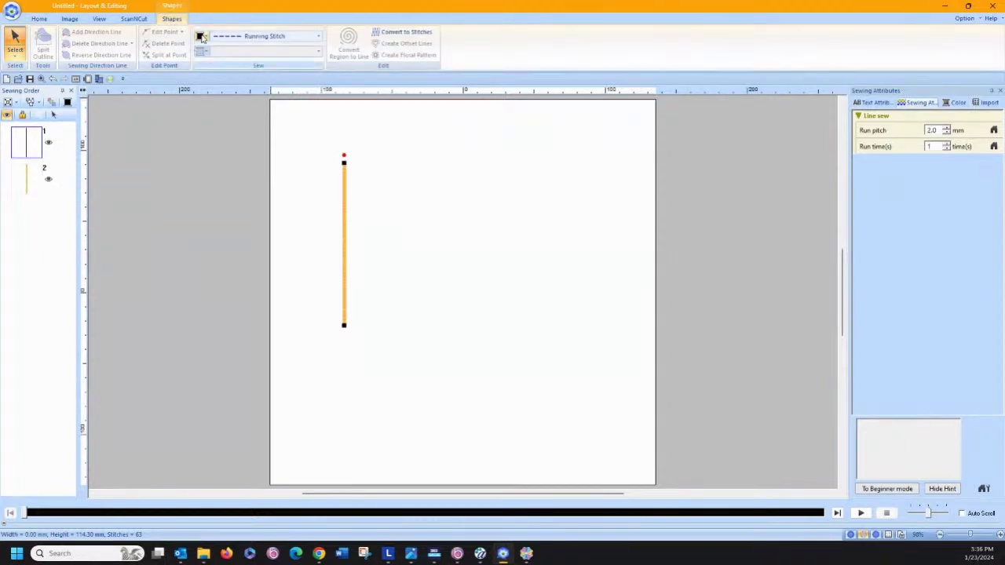
left_click(202, 36)
left_click(205, 138)
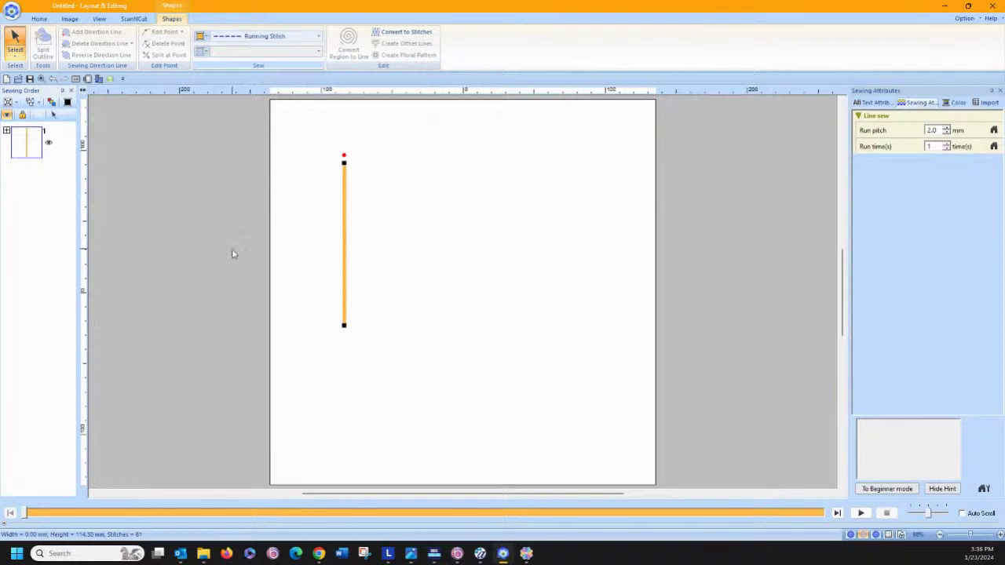
- Preview the orange line's stitch-out in the simulator
left_click(468, 437)
left_click(861, 512)
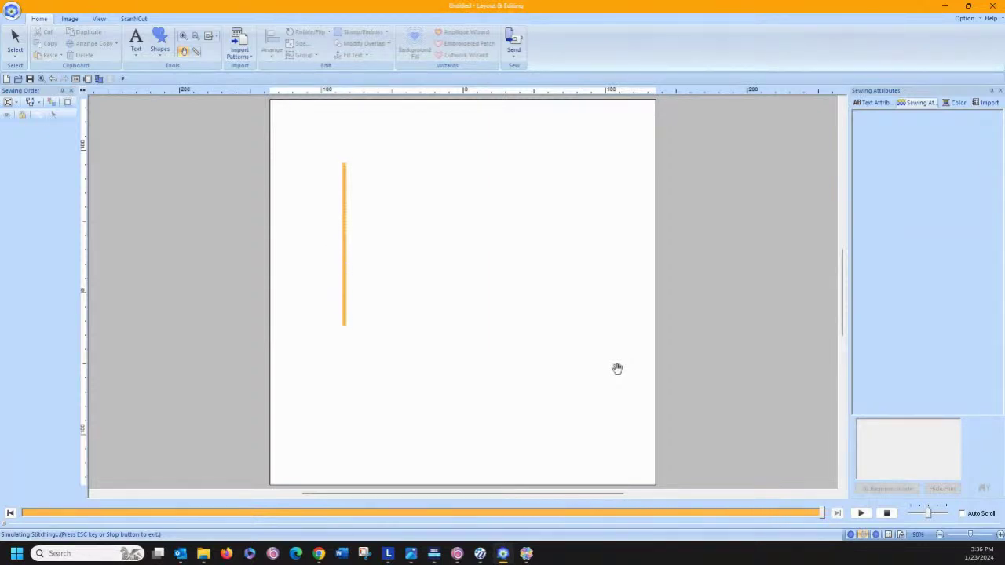
left_click(887, 513)
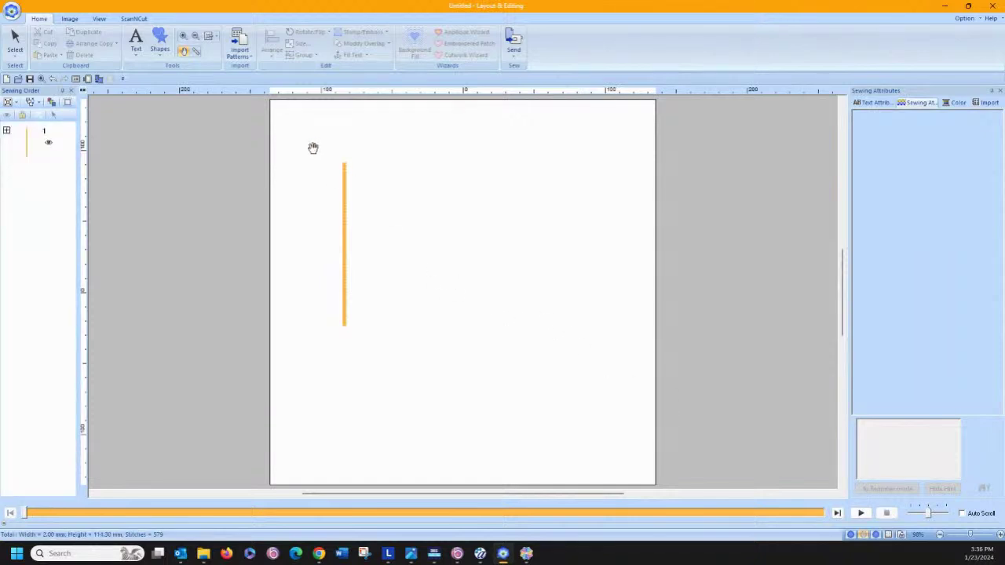
- Select and delete the orange line, leaving the hoop page empty
left_click(15, 36)
left_click_drag(318, 150, 373, 351)
key("Delete")
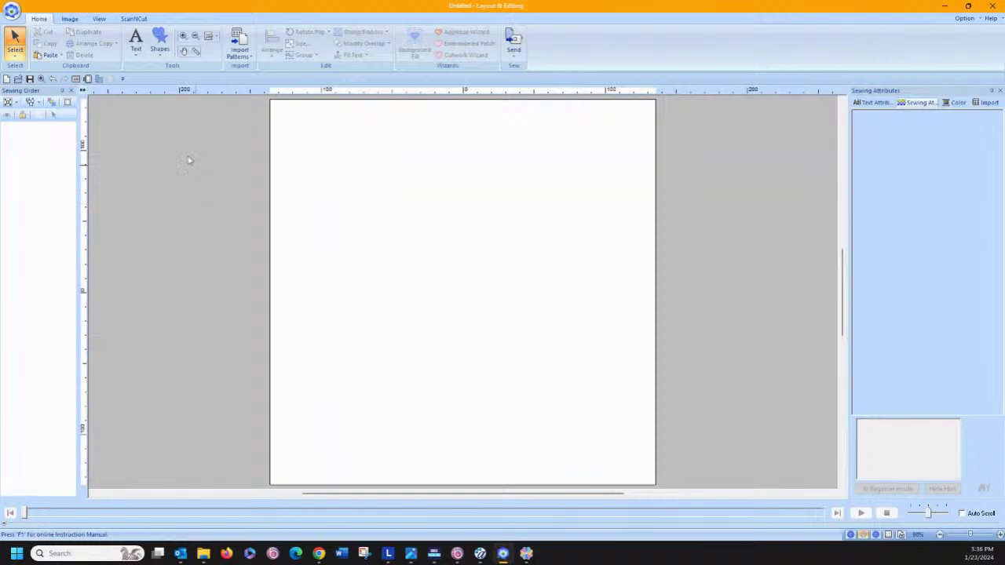
left_click(160, 43)
- Draw a horizontal straight Outline line across the upper middle of the page
left_click(226, 84)
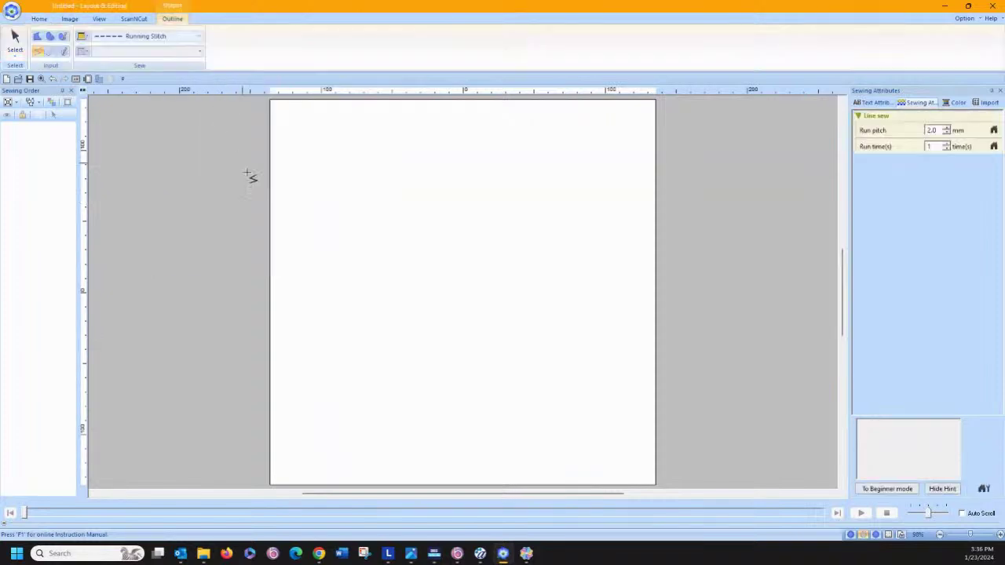
left_click_drag(315, 241, 512, 248)
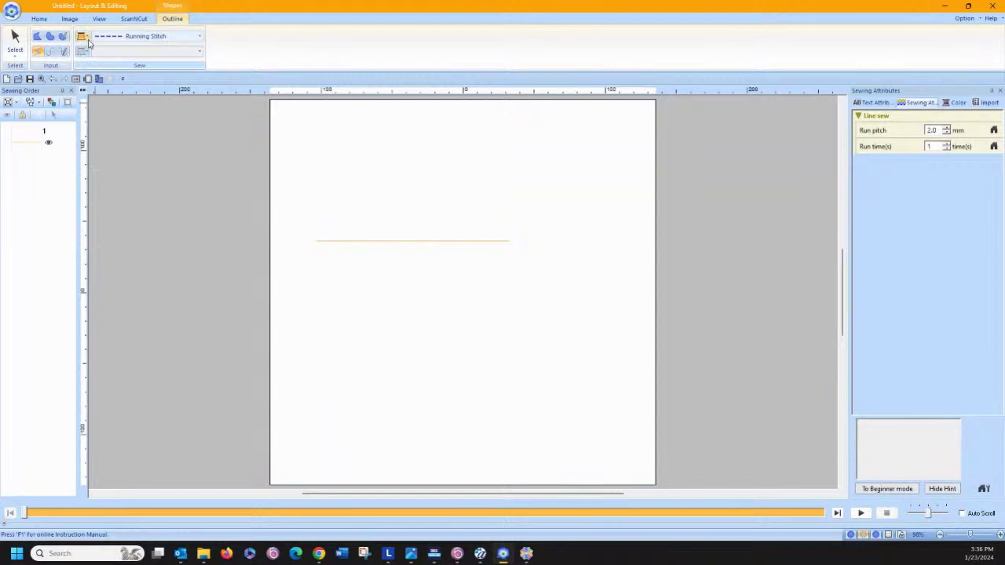
left_click(13, 36)
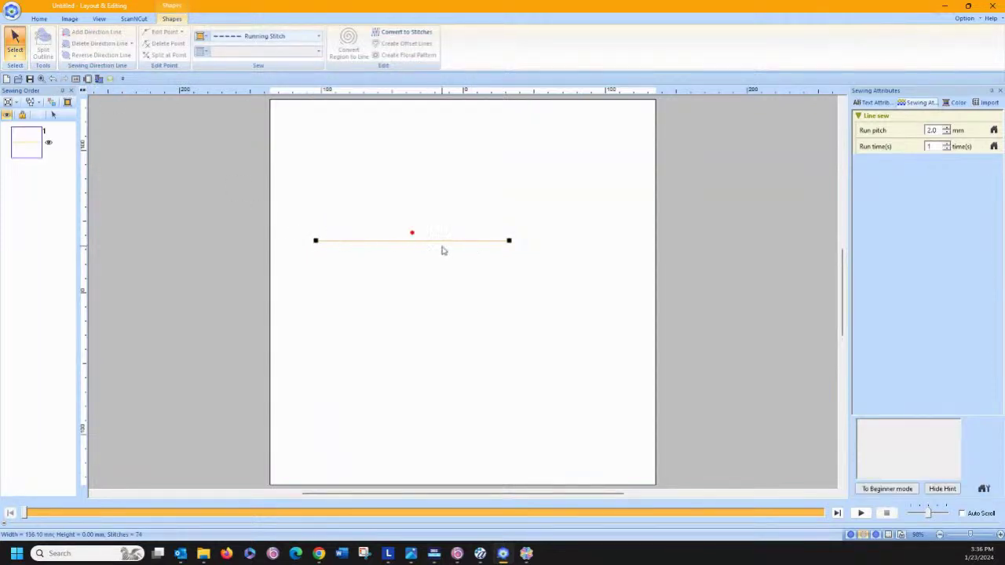
- Make the line black with Zigzag Stitch, 135.10 mm wide with 618 stitches
left_click(201, 38)
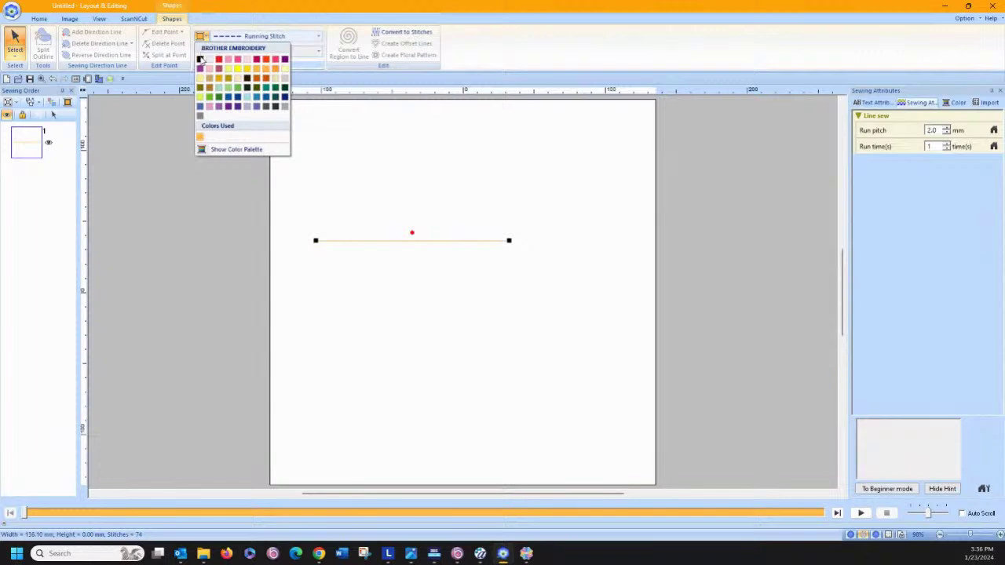
left_click(200, 60)
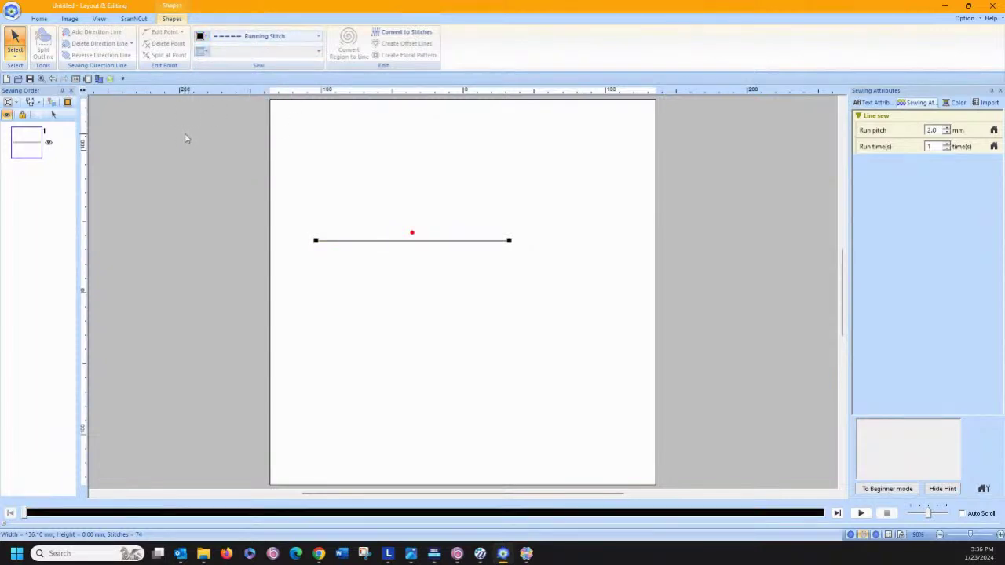
left_click(237, 36)
left_click(239, 61)
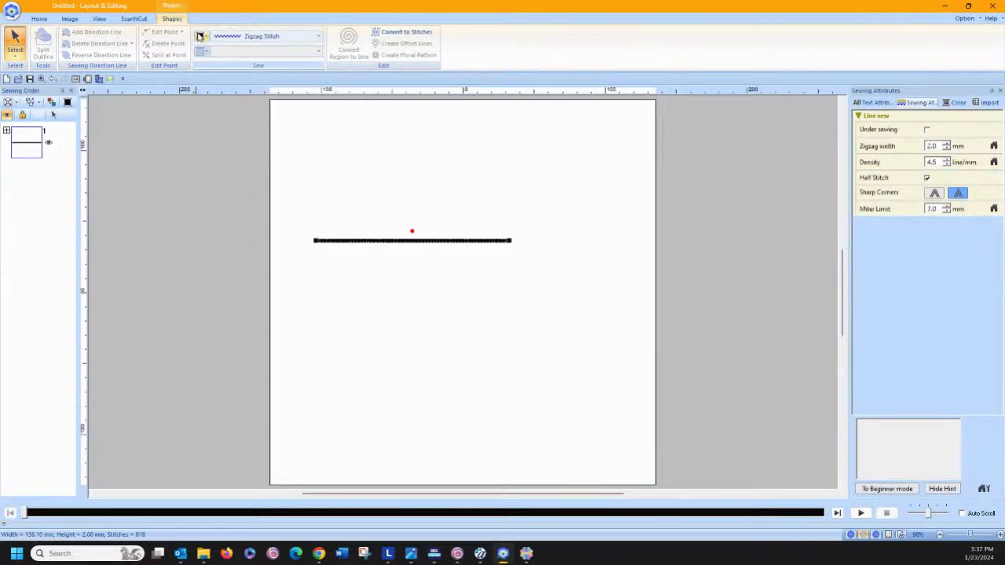
- Recolour the zigzag line yellow and move the other line after it in the sewing order
left_click(203, 37)
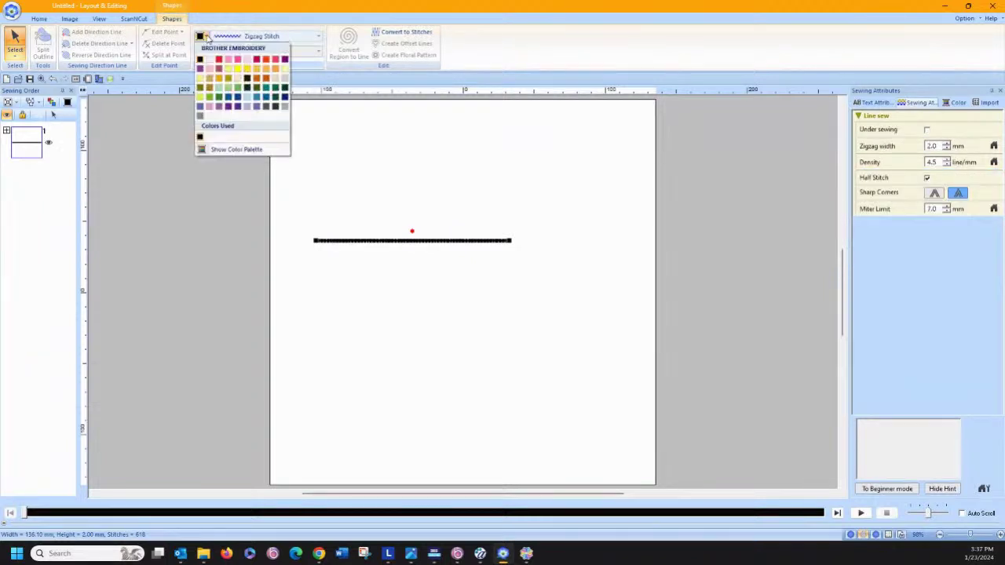
left_click(236, 70)
left_click(305, 267)
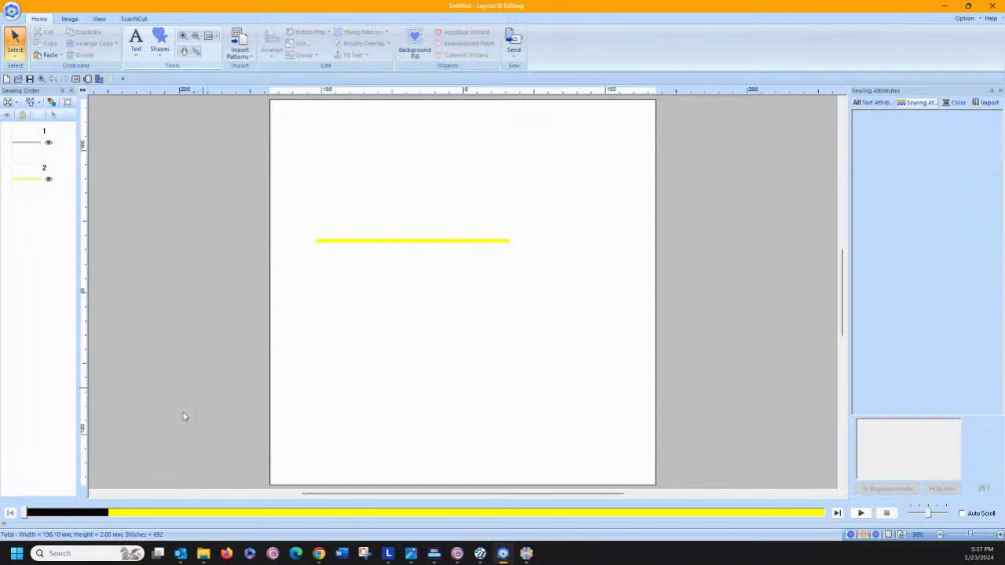
left_click_drag(31, 147, 44, 229)
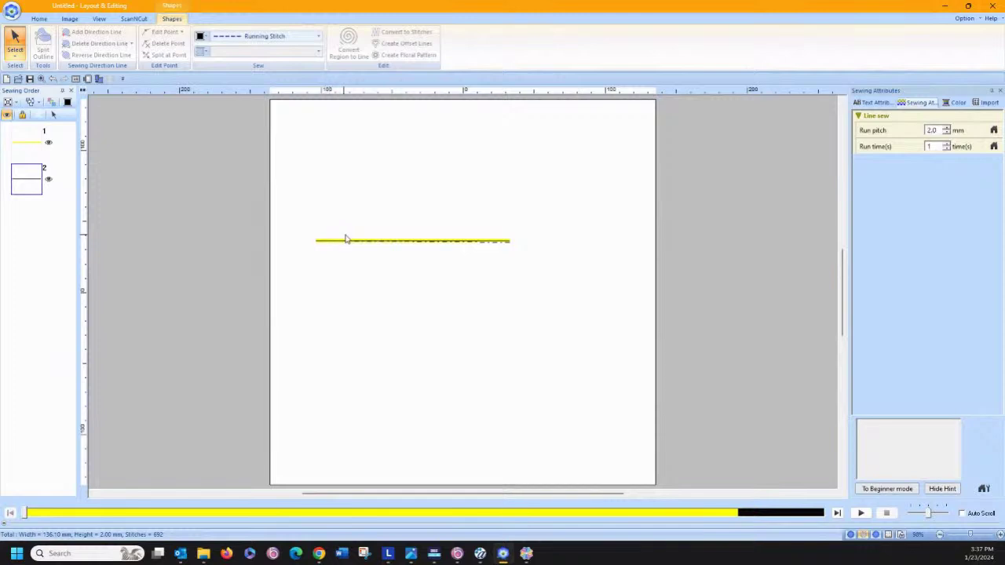
- Flip the yellow line horizontally
left_click(55, 116)
left_click(39, 18)
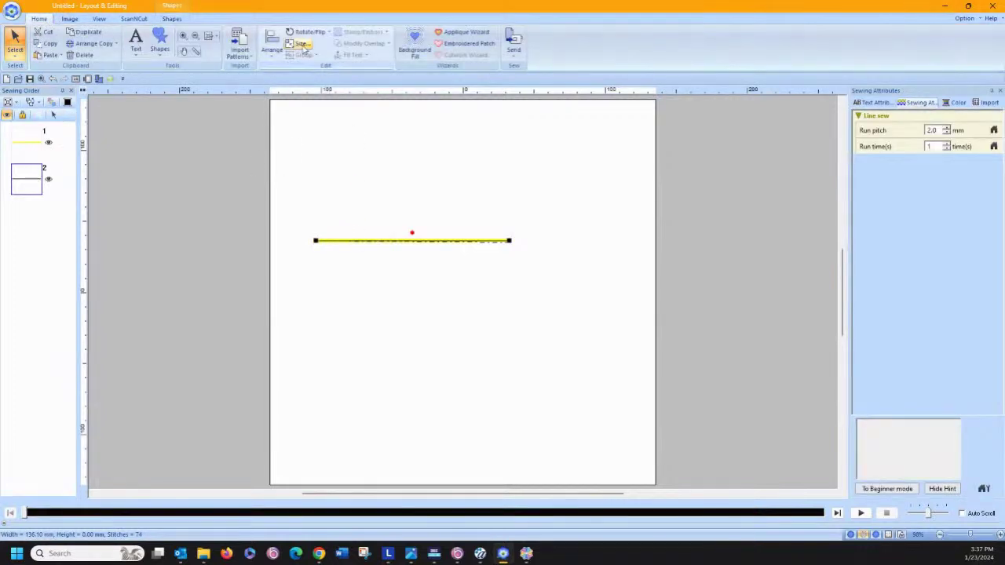
left_click(326, 33)
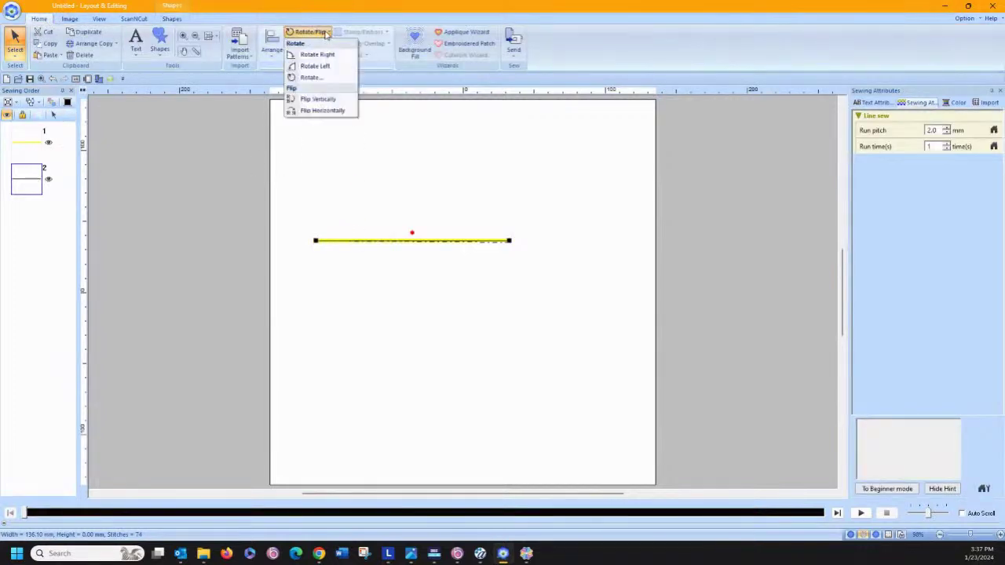
left_click(309, 113)
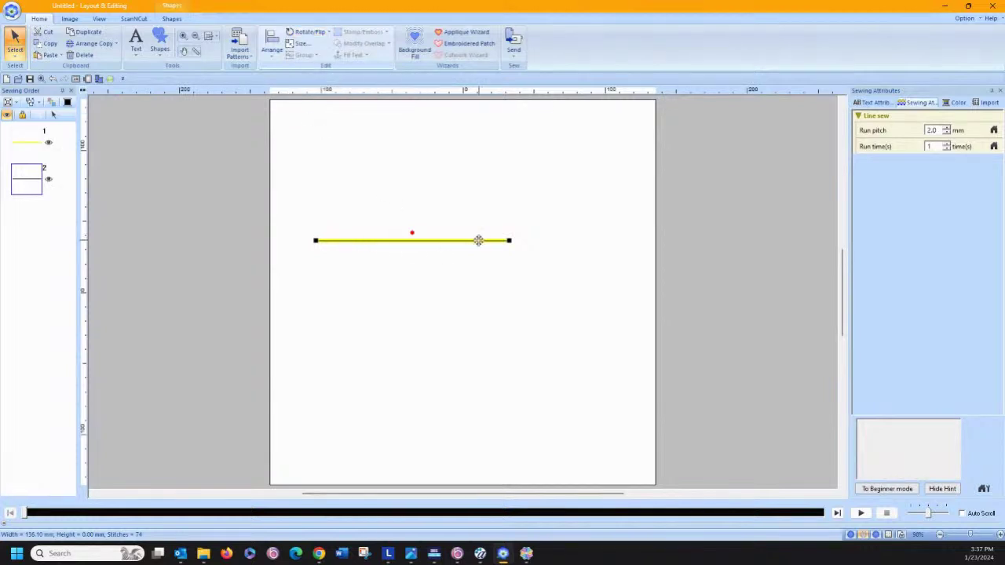
- Swap the two sewing items and recolour the running line with the used yellow
left_click_drag(26, 180, 26, 141)
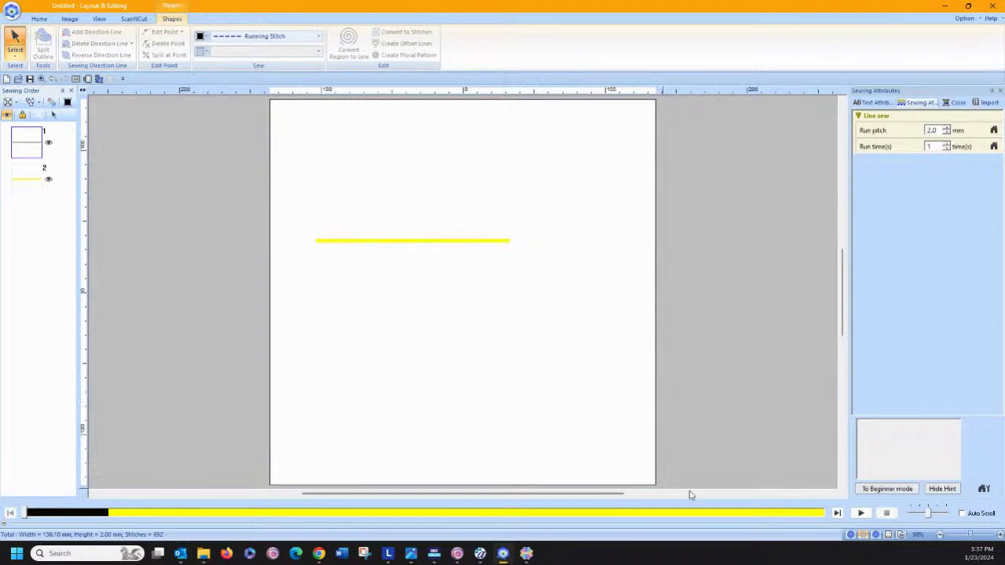
left_click(204, 38)
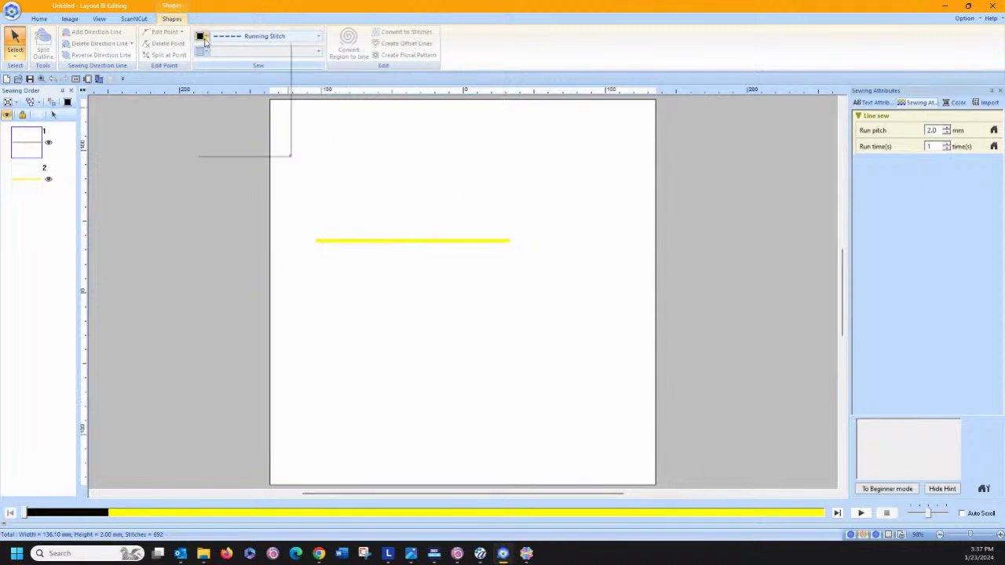
left_click(209, 139)
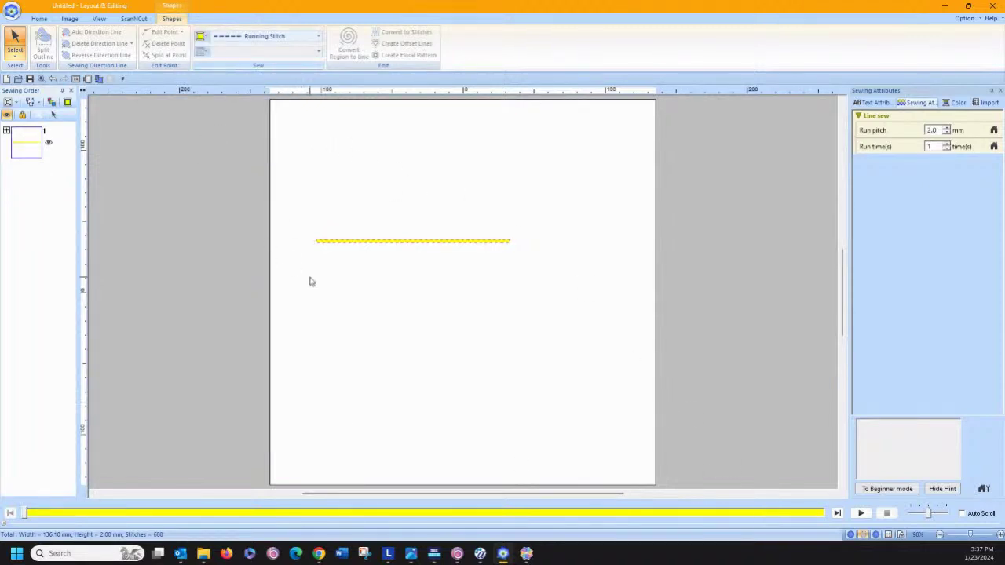
left_click(364, 330)
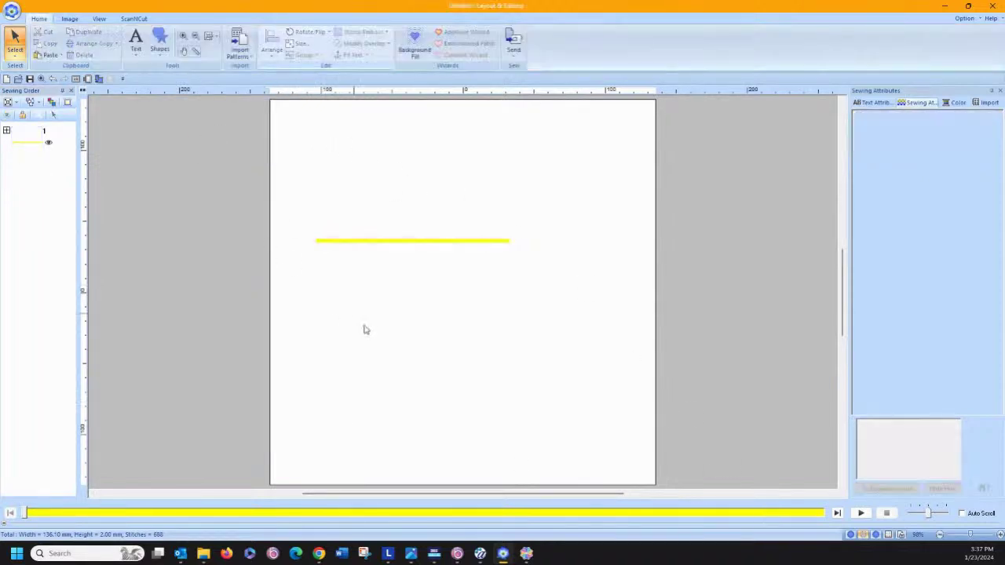
- Simulate the yellow line's stitch-out, then delete it to empty the page
left_click(861, 513)
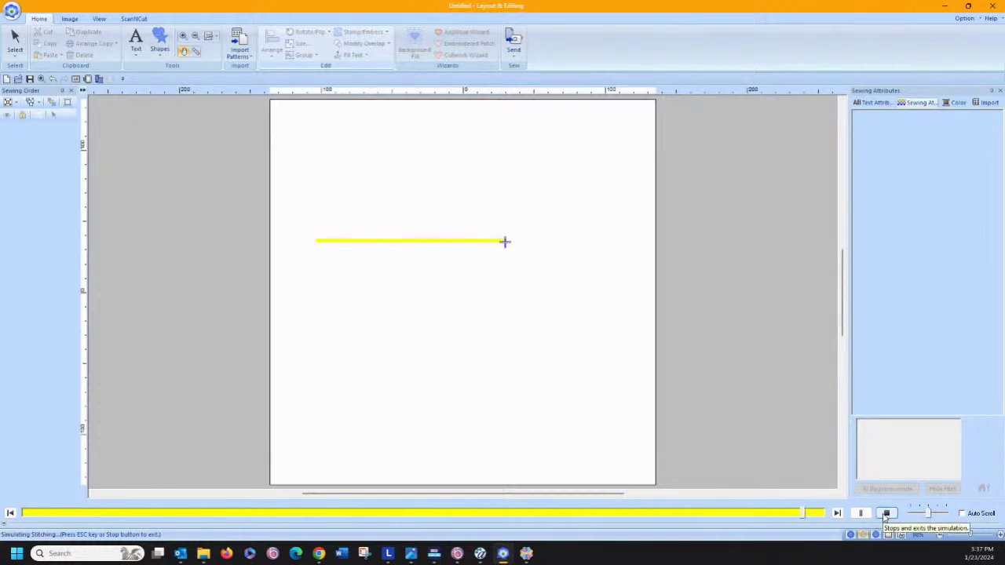
left_click(886, 514)
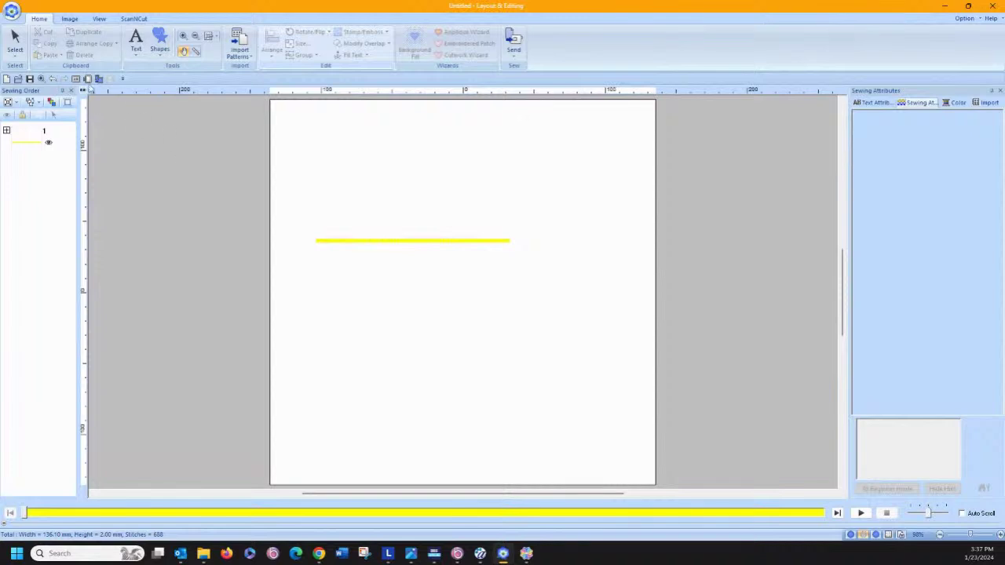
left_click_drag(288, 213, 566, 298)
key("Delete")
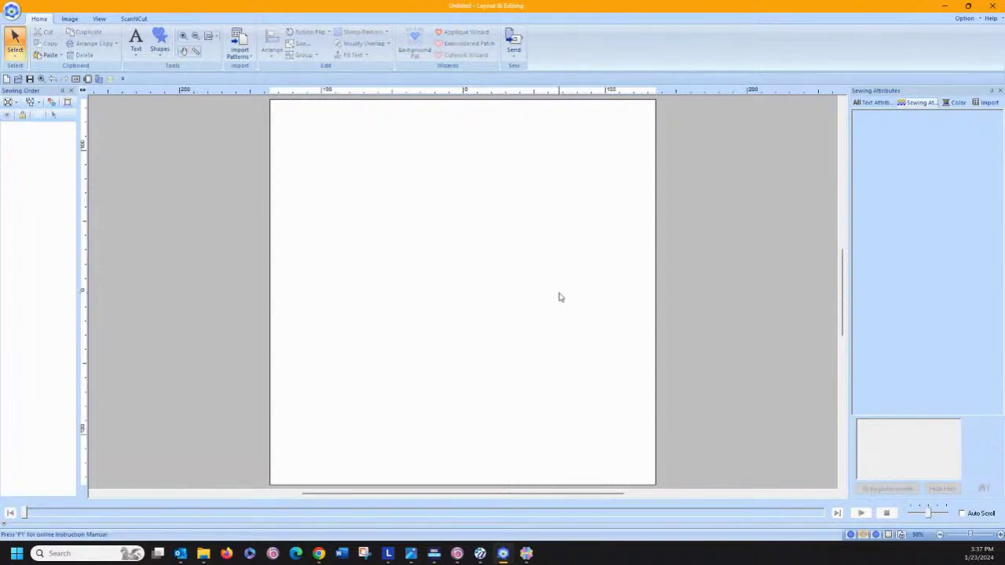
left_click(165, 55)
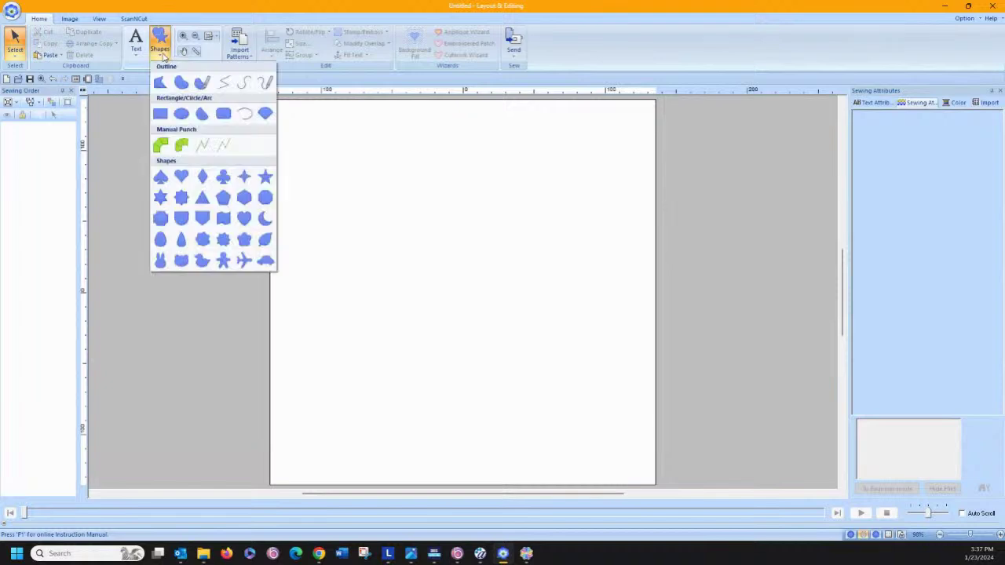
- Start a Manual Punch Running line, then cancel the unfinished point
left_click(201, 149)
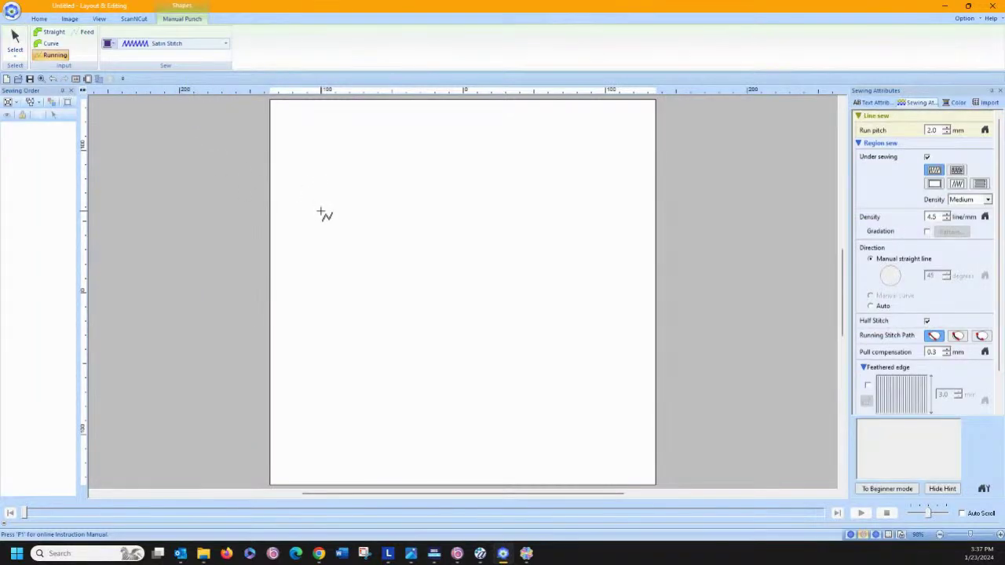
left_click(317, 213)
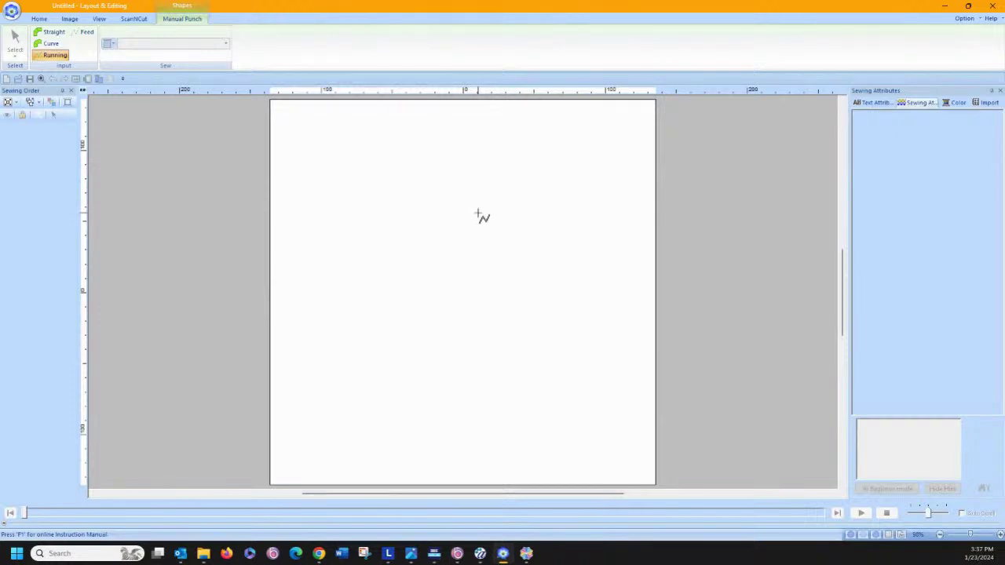
key("Escape")
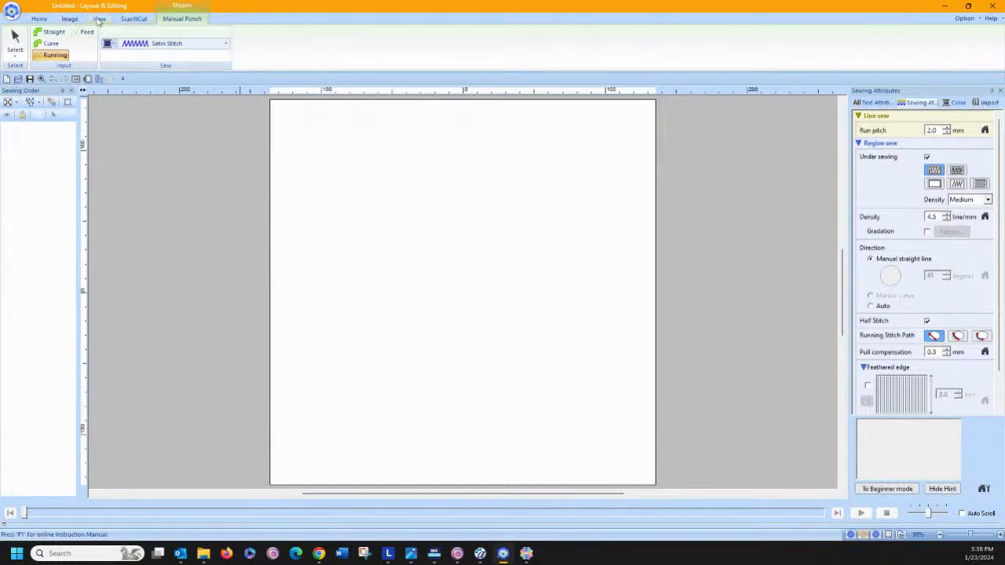
- Turn on the 10.0 page grid and punch a horizontal running line across the upper half
left_click(99, 19)
left_click(285, 32)
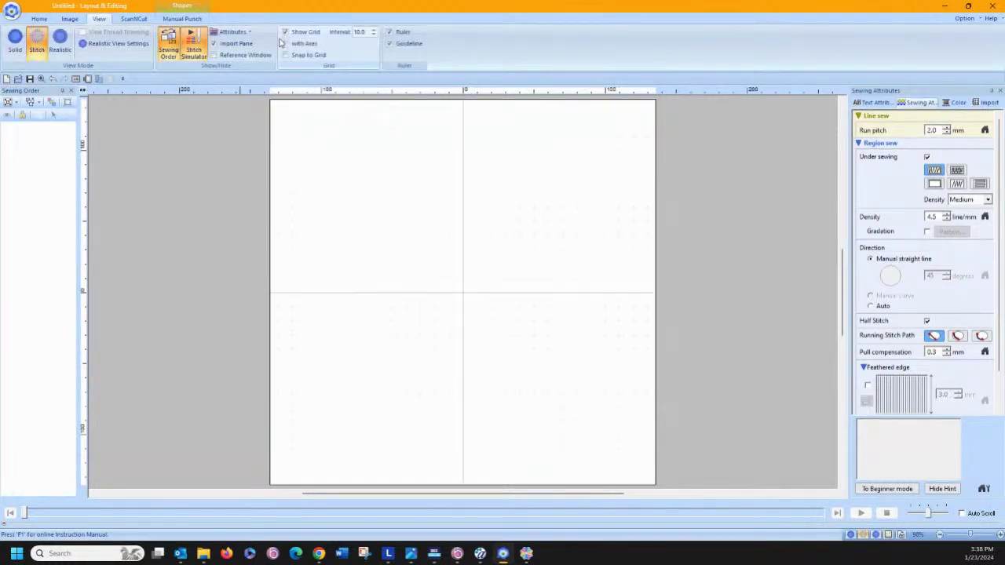
left_click(307, 221)
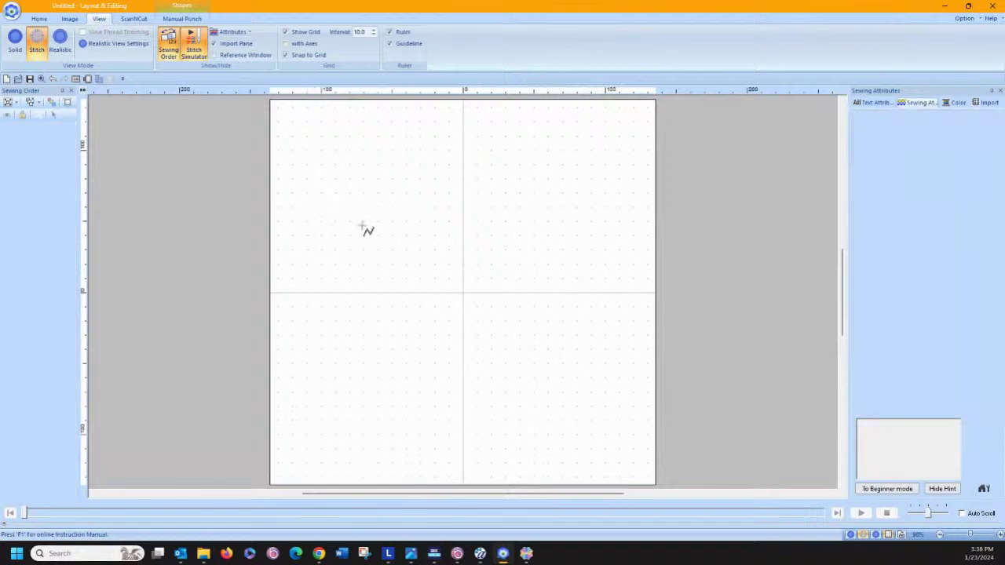
left_click(520, 221)
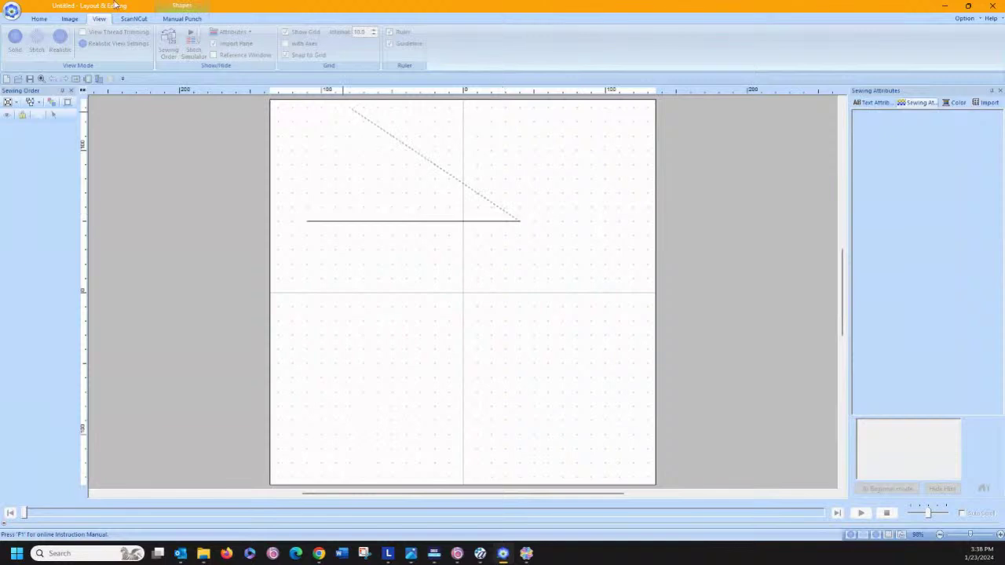
- Punch a purple satin wedge with Manual Punch Straight along the line
left_click(177, 20)
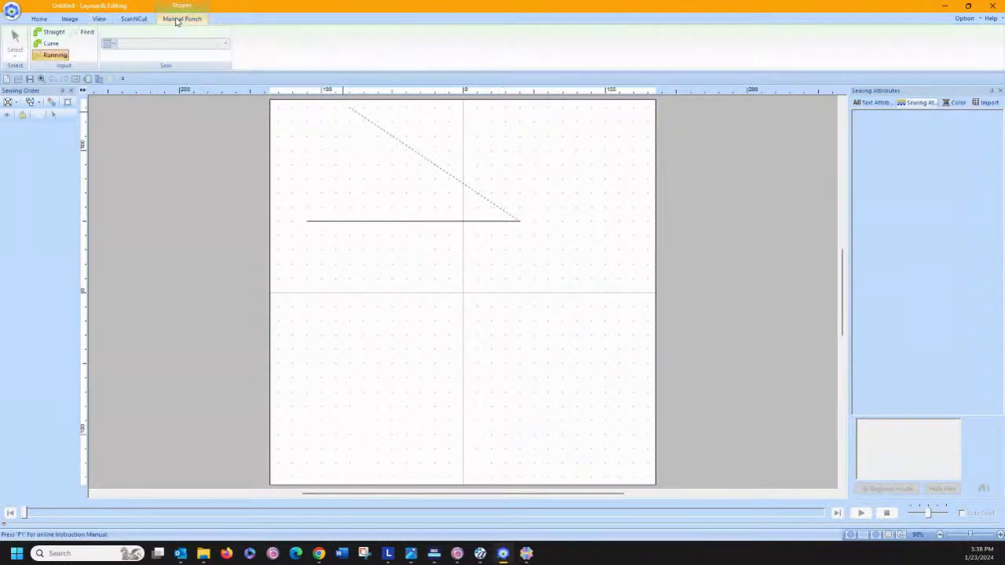
left_click(51, 32)
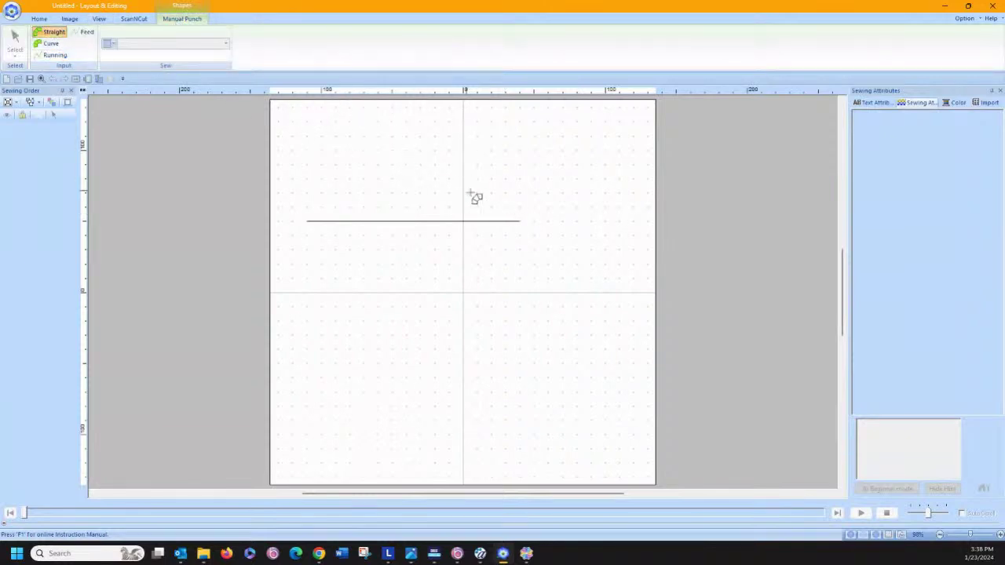
left_click(520, 209)
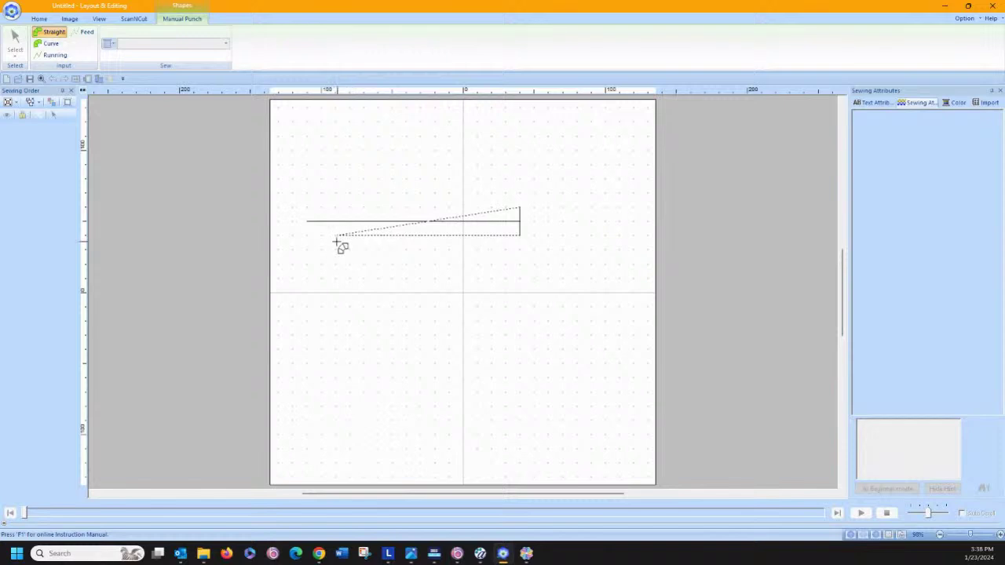
left_click(307, 234)
double_click(307, 209)
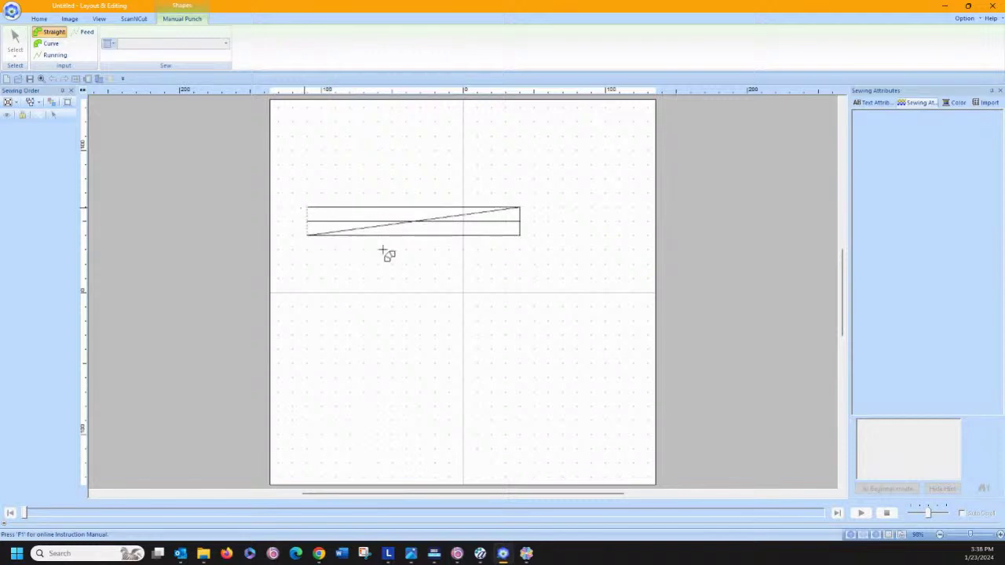
- Stretch the wedge's right tip, then undo twice to discard it and reselect Manual Punch
left_click(19, 57)
left_click(35, 80)
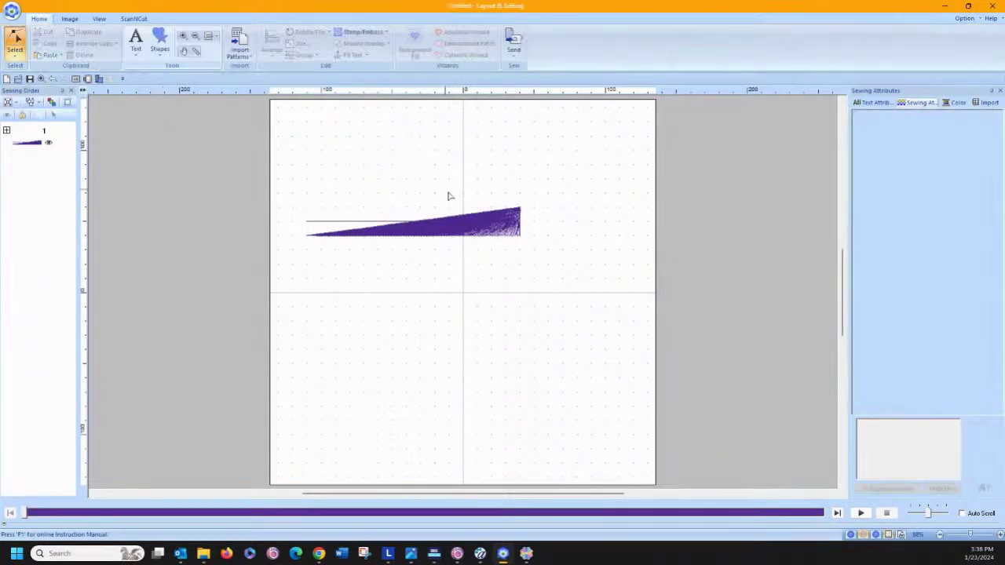
left_click(500, 217)
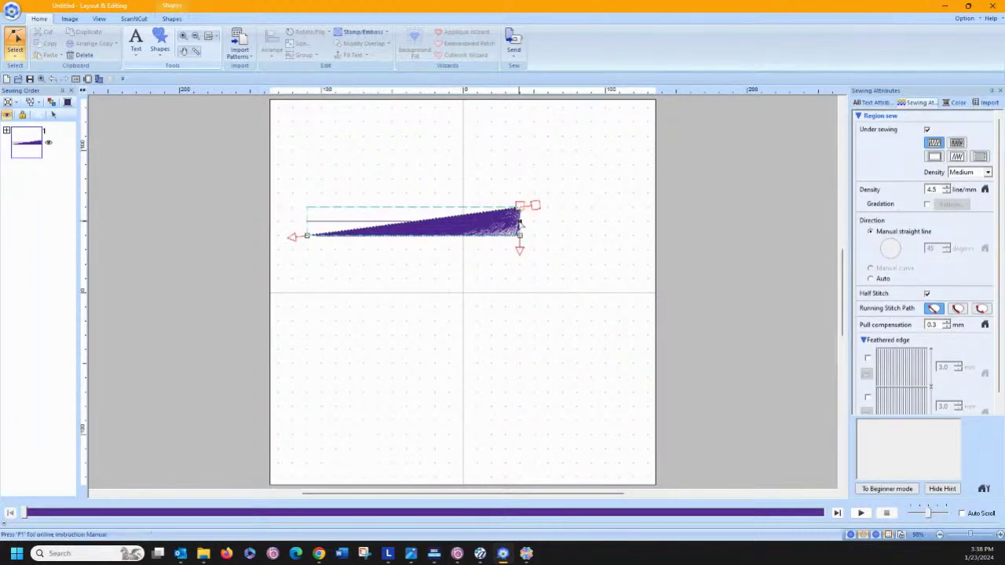
left_click_drag(530, 223, 534, 222)
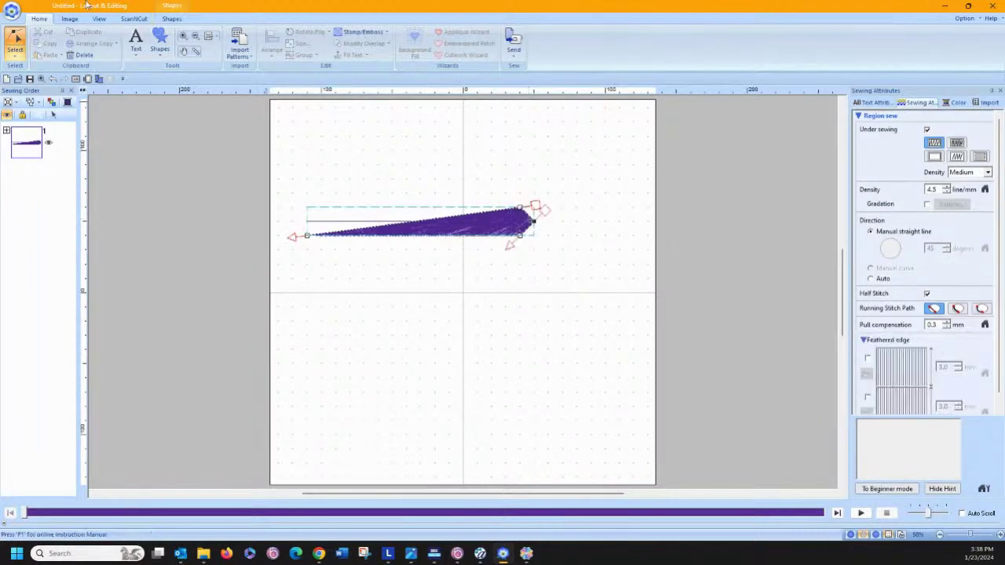
left_click(53, 80)
left_click(52, 80)
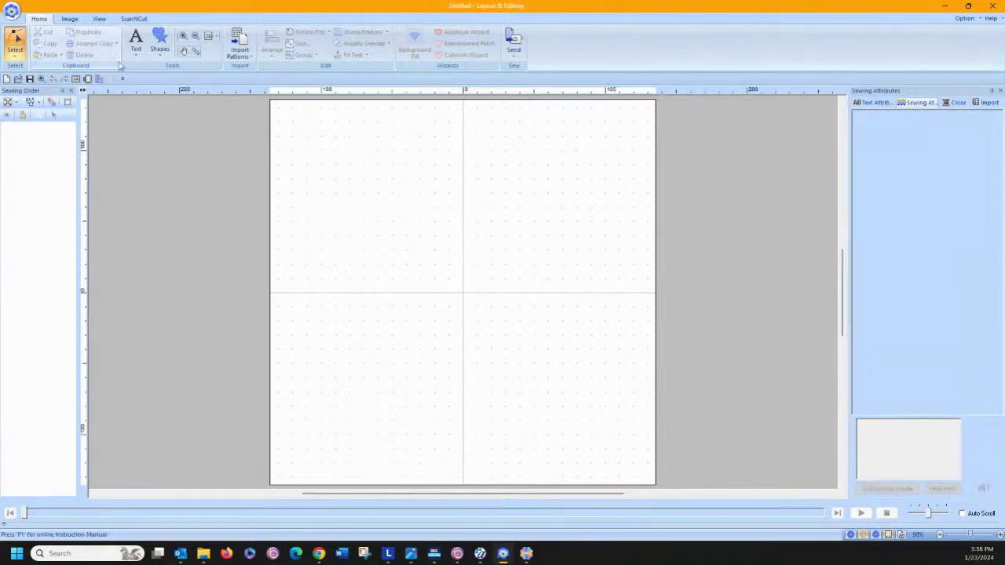
left_click(158, 55)
left_click(206, 146)
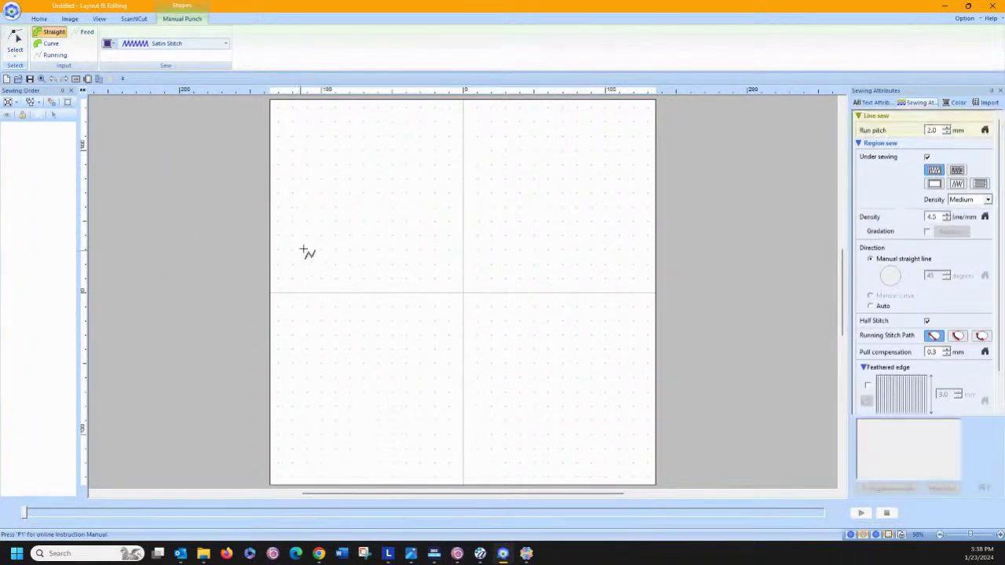